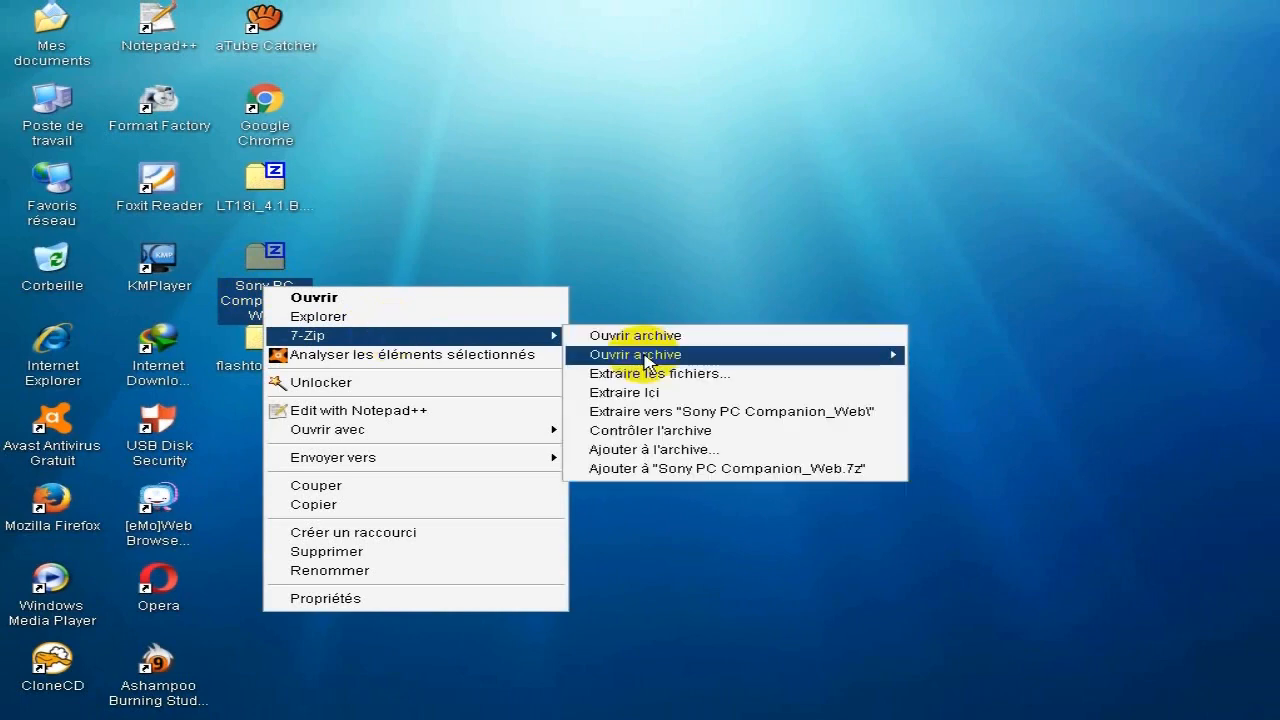
# Extract the Sony PC Companion_Web archive into its own desktop folder and launch the installer it contains.
pyautogui.click(730, 410)
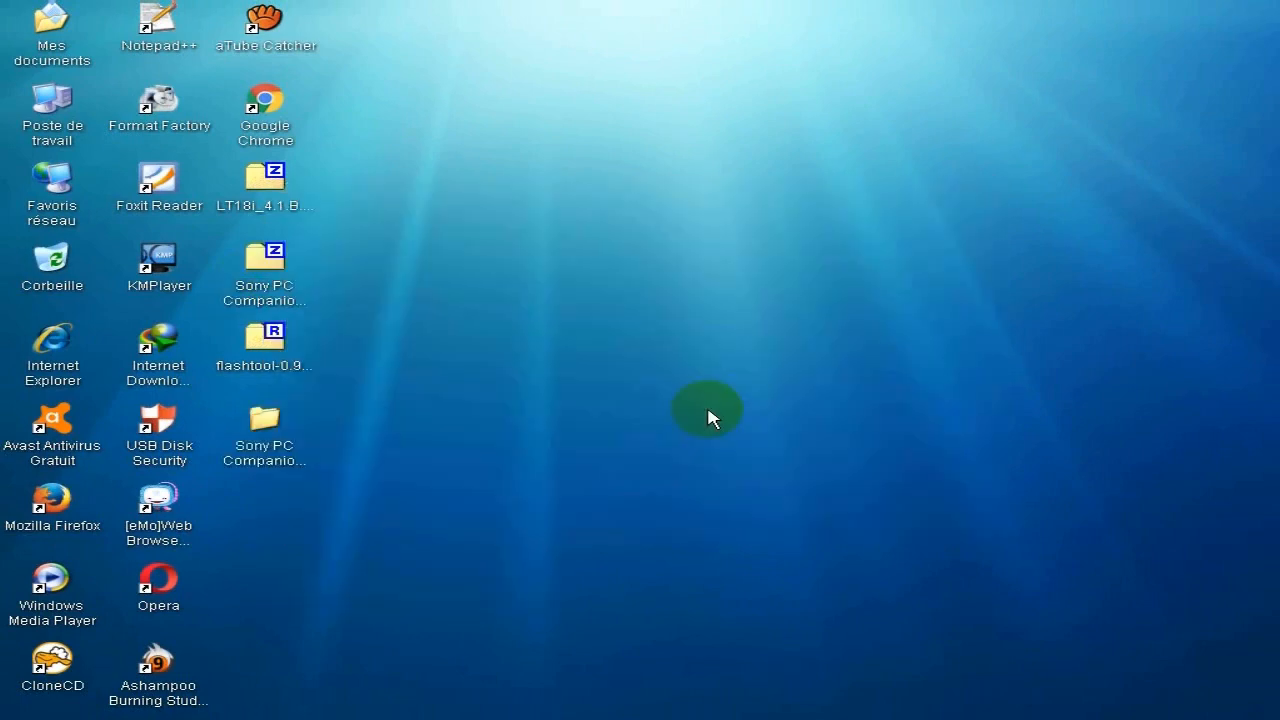
pyautogui.doubleClick(270, 443)
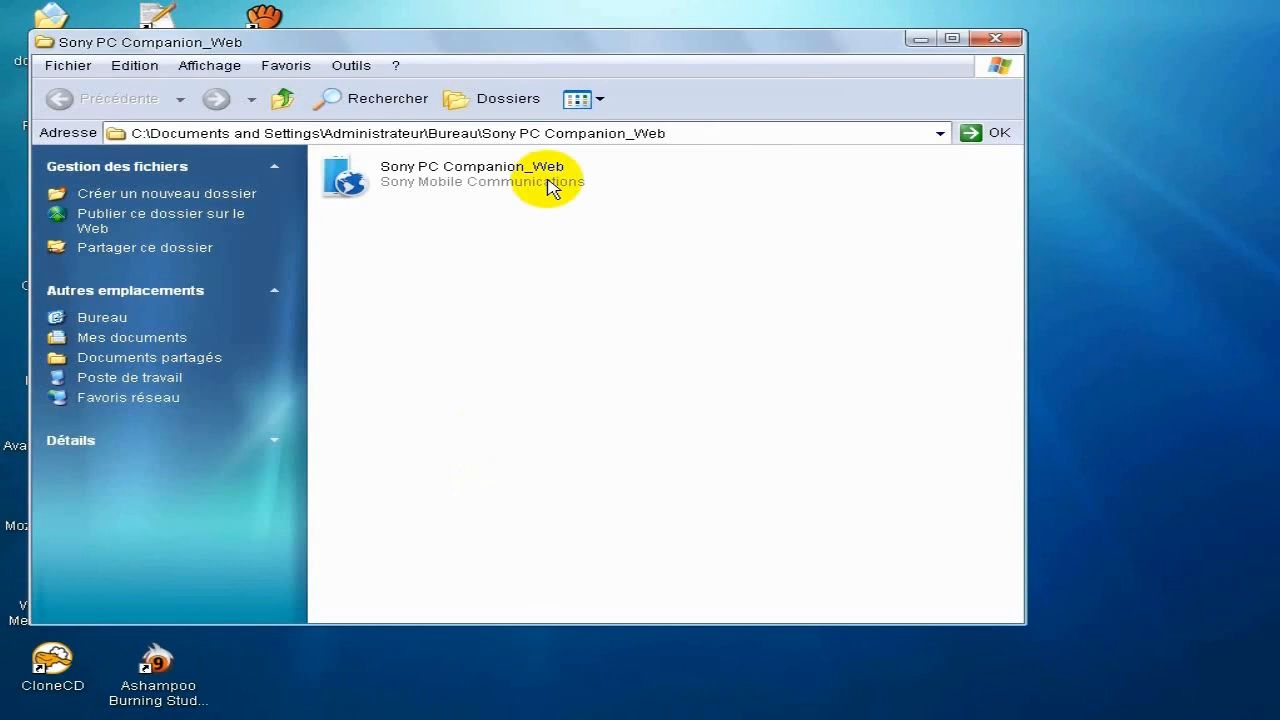
pyautogui.doubleClick(526, 44)
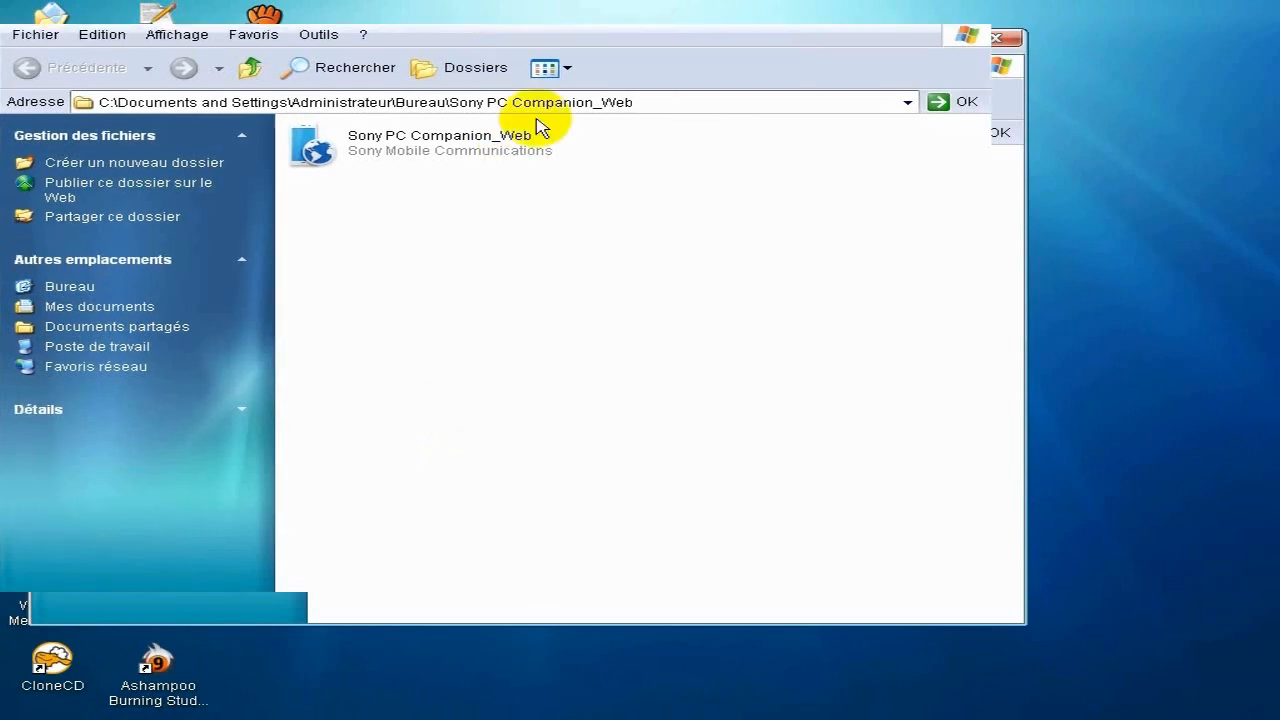
pyautogui.click(436, 150)
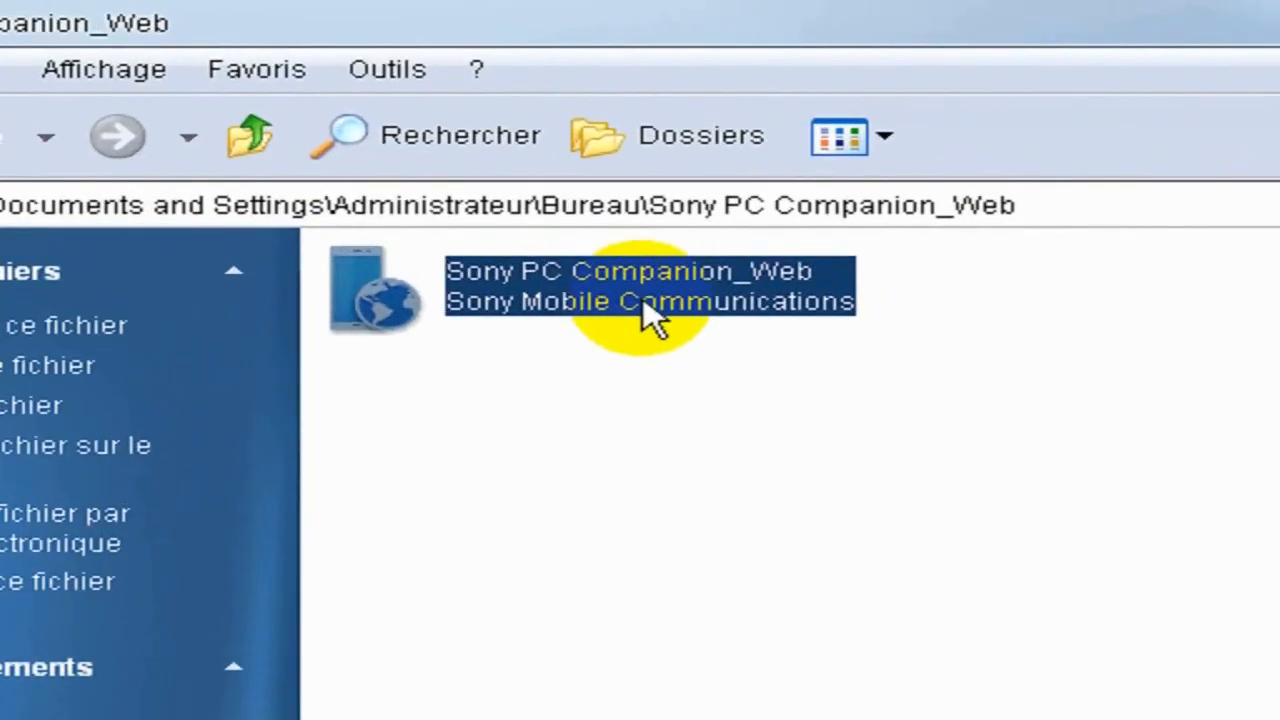
pyautogui.doubleClick(537, 300)
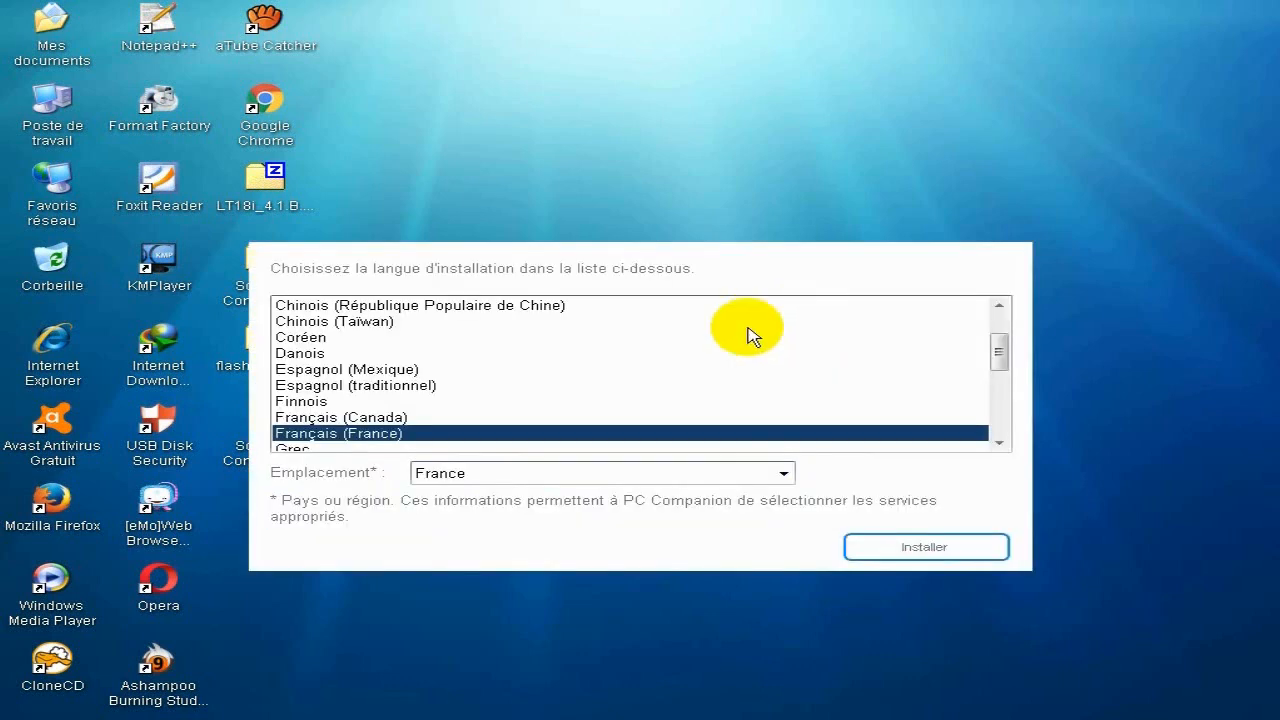
# Install PC Companion with Anglais (États-Unis) as the installation language, and accept the license agreement.
pyautogui.click(415, 384)
pyautogui.scroll(-1, 460, 413)
pyautogui.scroll(-4, 460, 413)
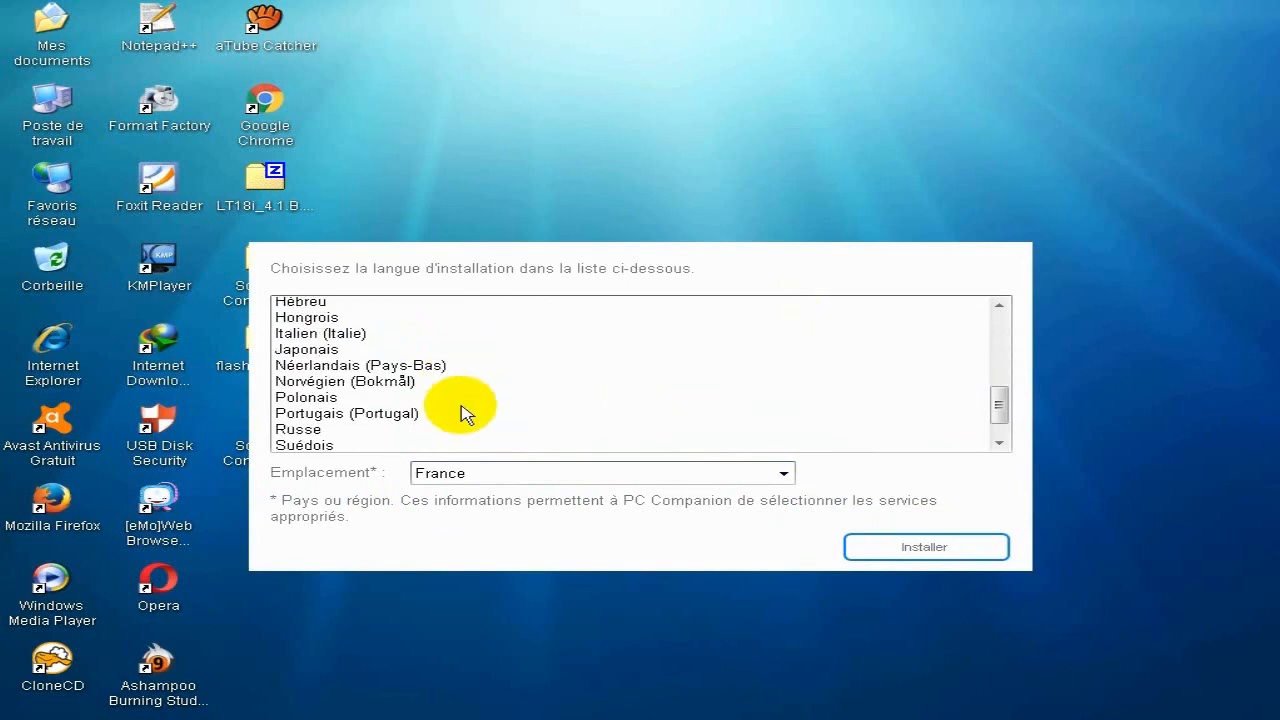
pyautogui.scroll(1, 460, 413)
pyautogui.scroll(5, 460, 413)
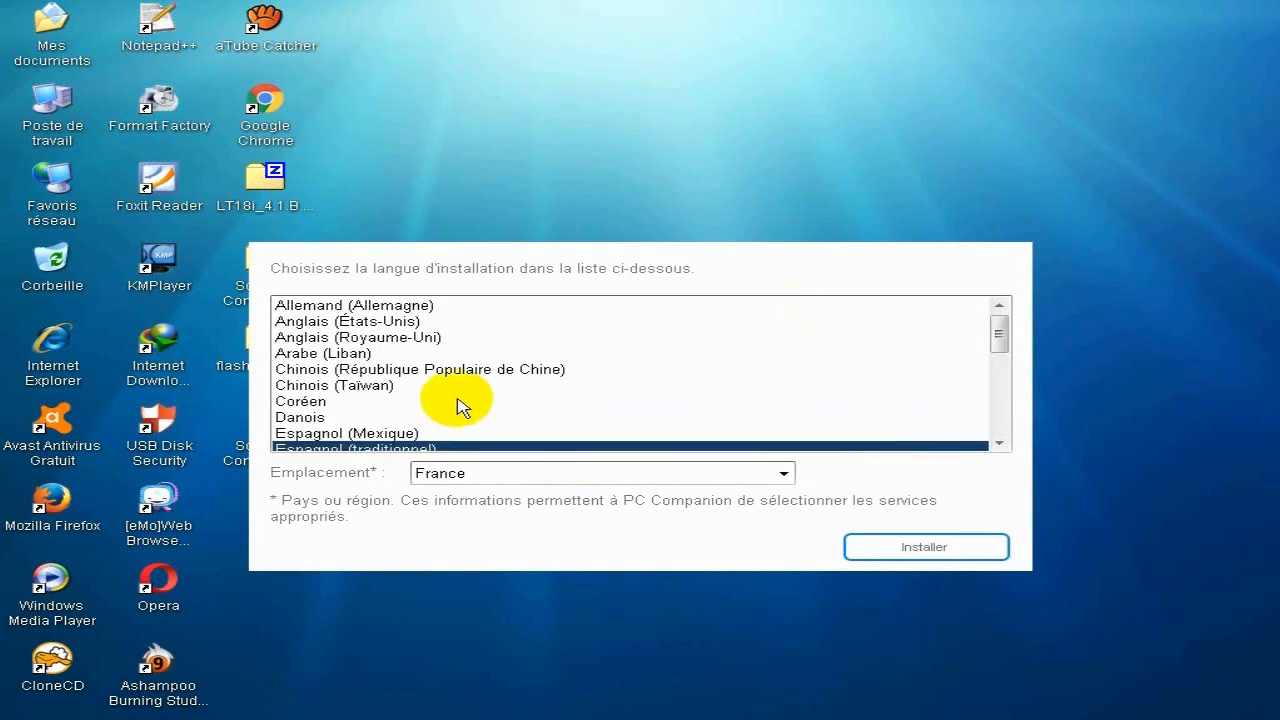
pyautogui.click(408, 324)
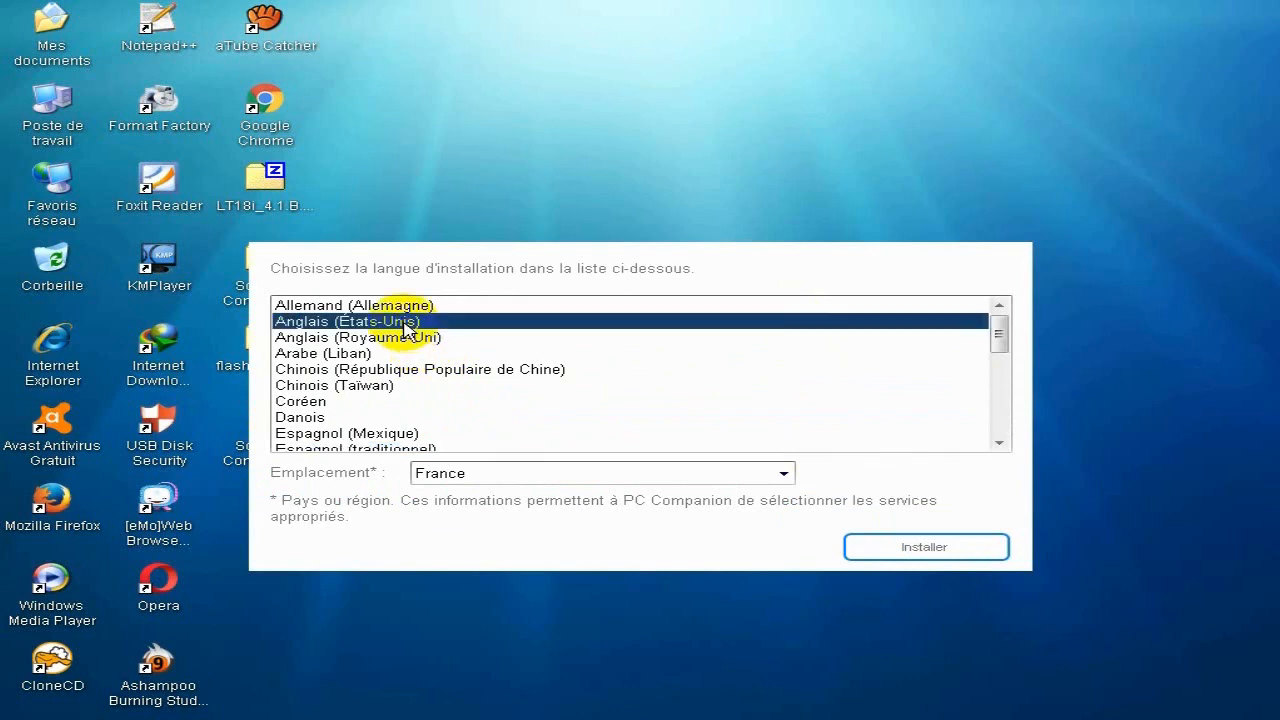
pyautogui.click(924, 549)
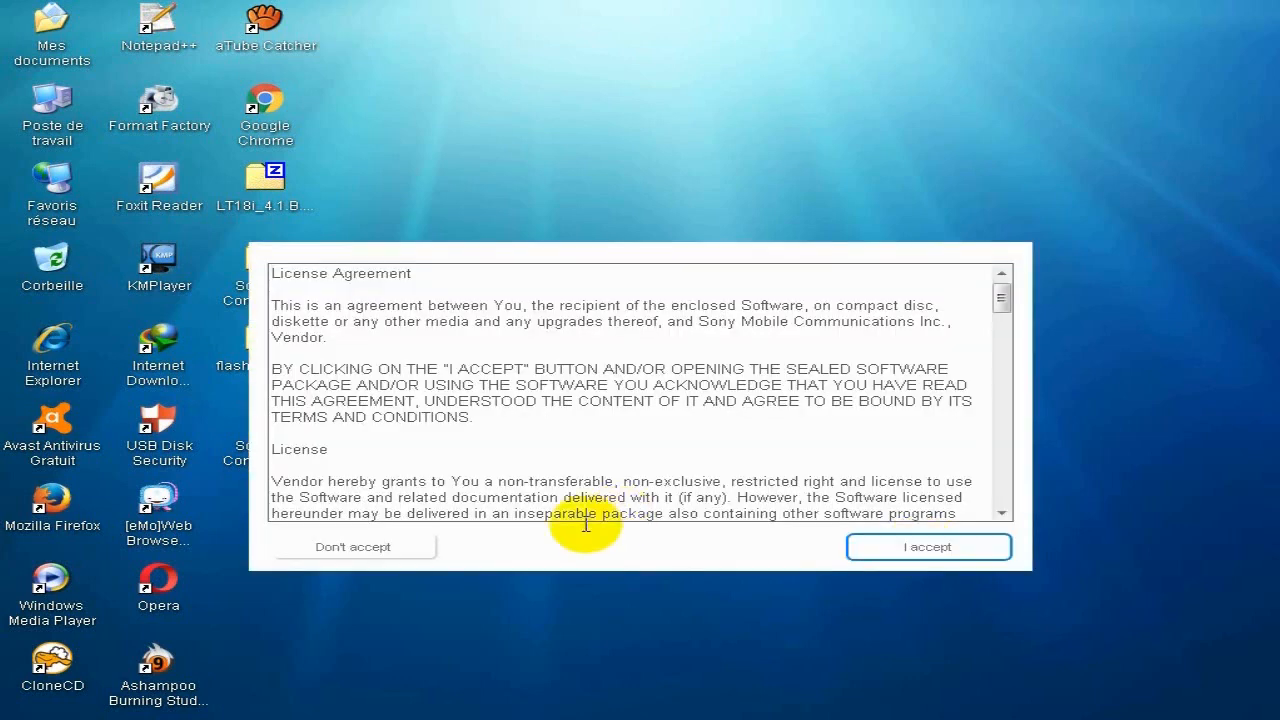
pyautogui.moveTo(1000, 294); pyautogui.dragTo(1003, 520)
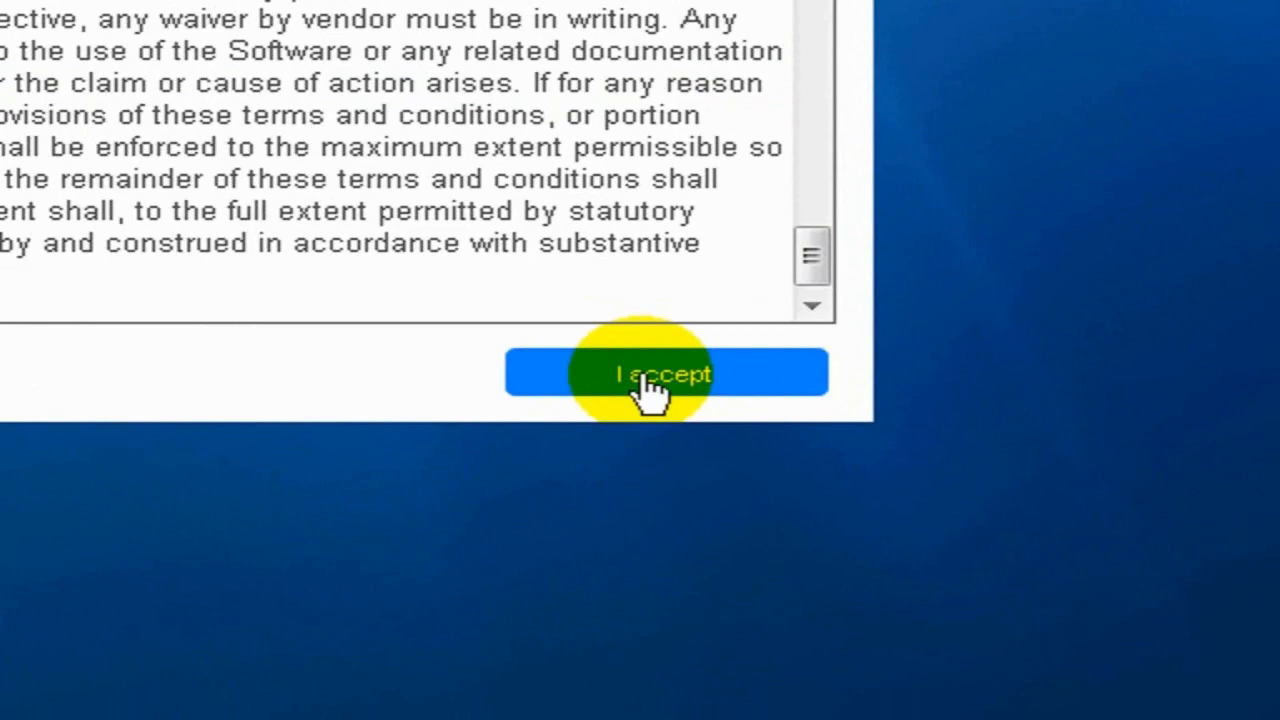
pyautogui.click(648, 385)
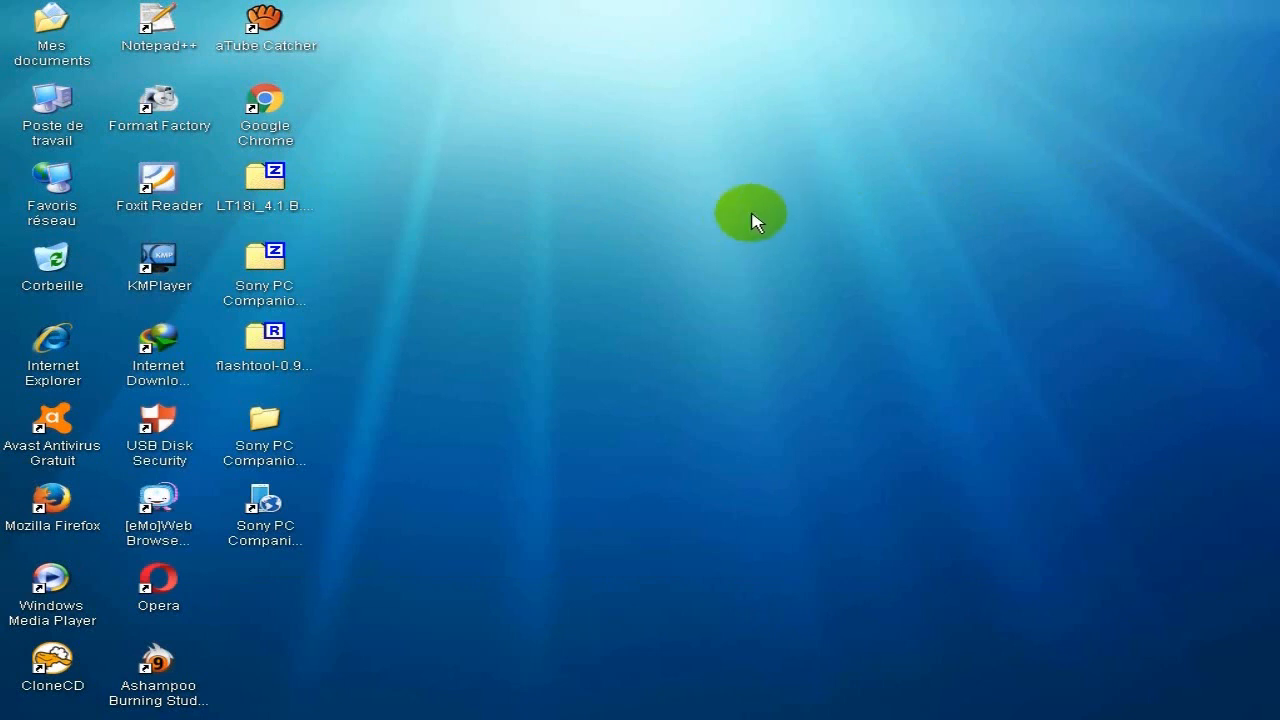
# Extract the flashtool-0.9.18.1-windows archive with 7-Zip into a desktop folder of the same name.
pyautogui.click(265, 345)
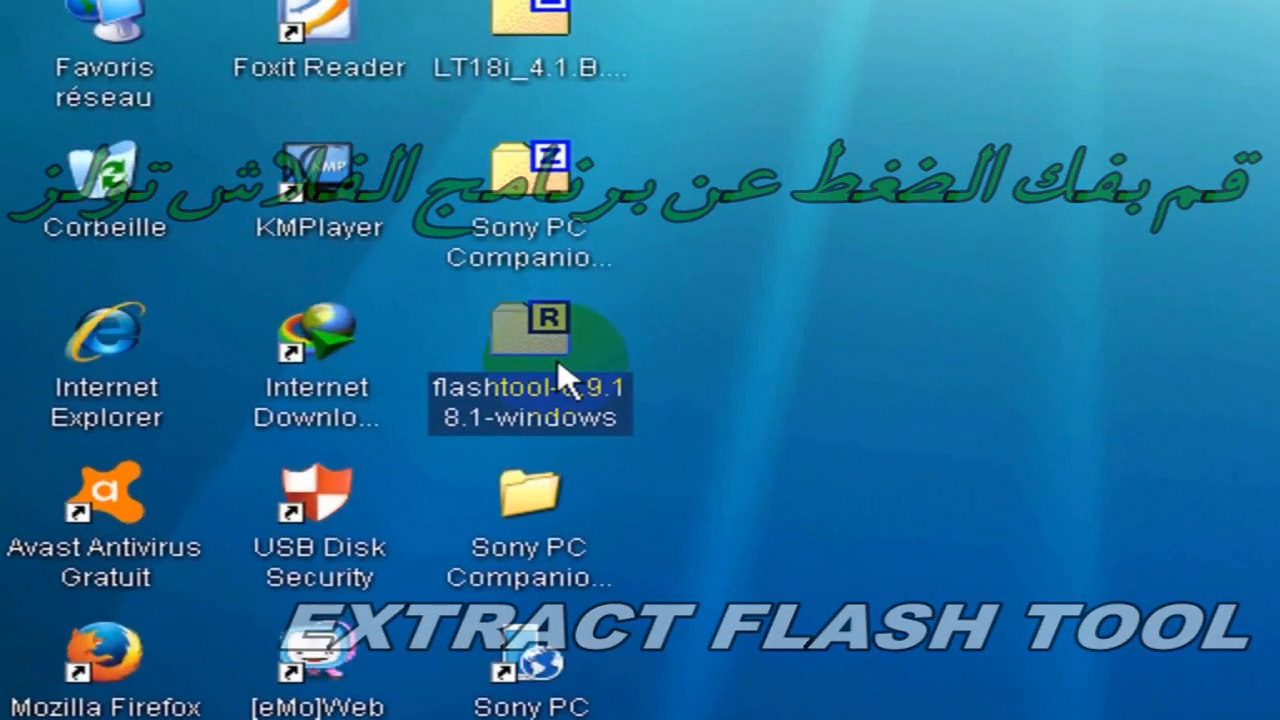
pyautogui.doubleClick(280, 354)
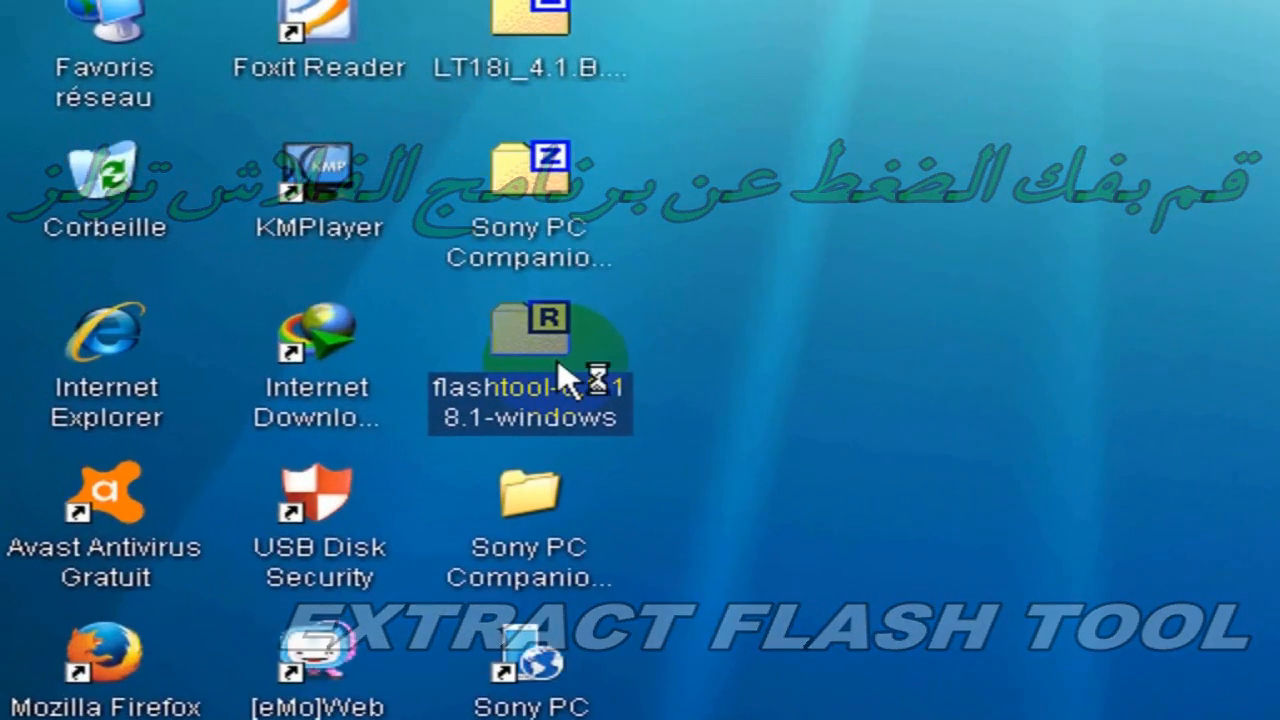
pyautogui.rightClick(513, 370)
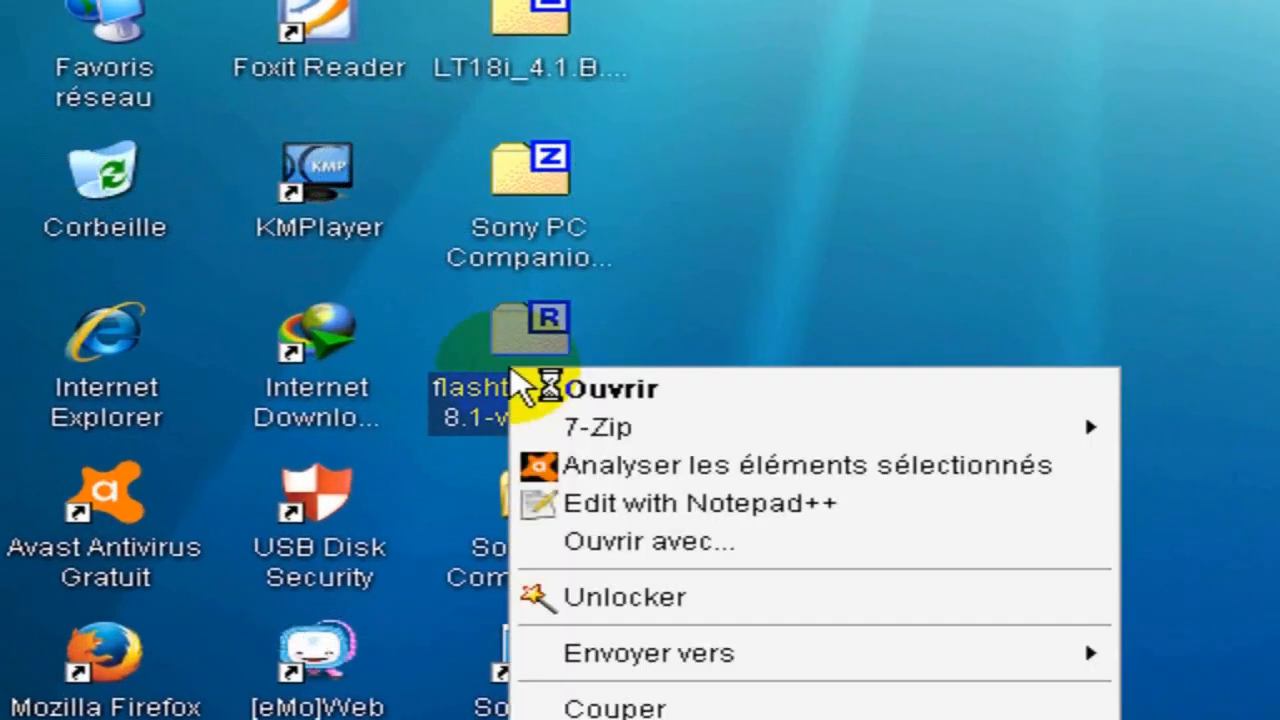
pyautogui.moveTo(751, 429)
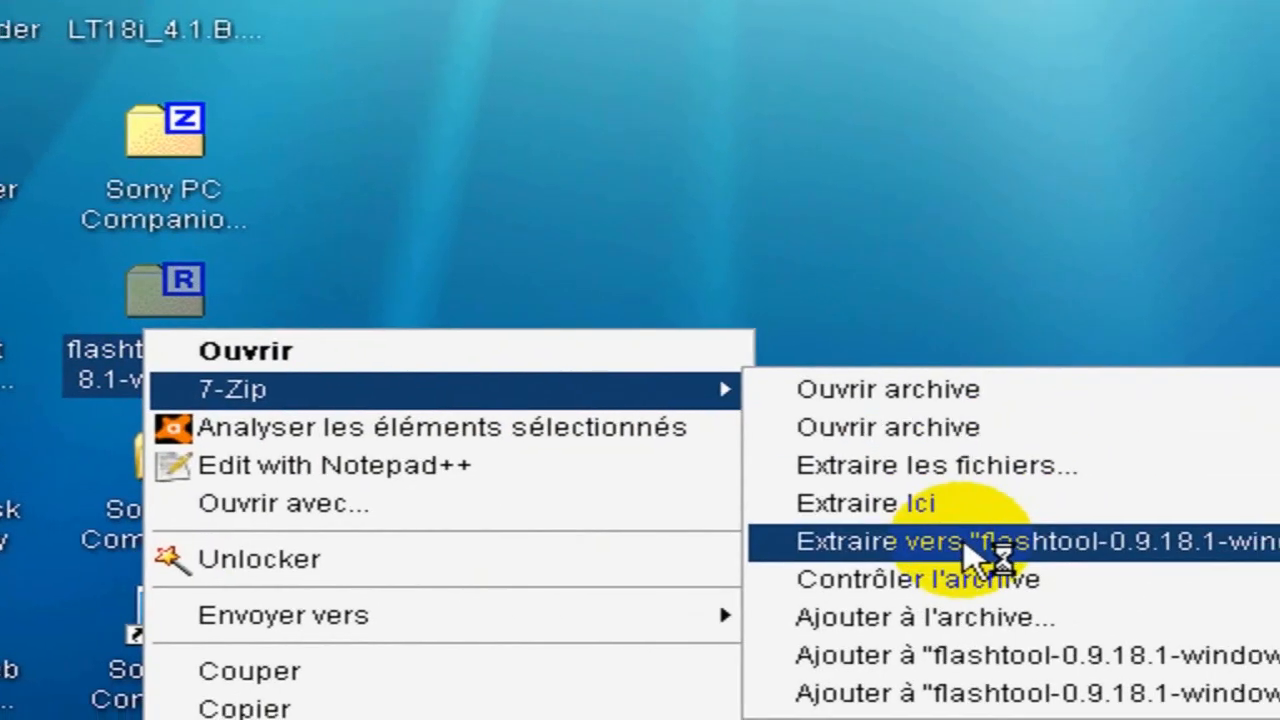
pyautogui.click(966, 545)
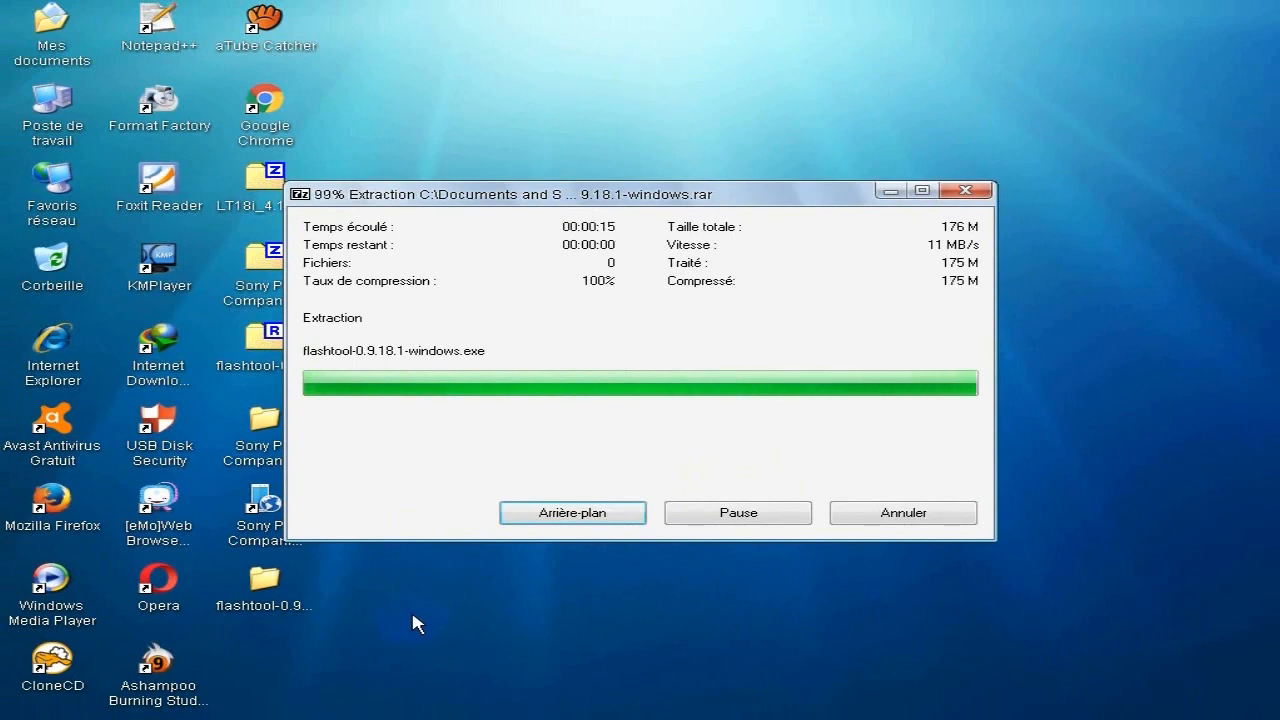
# Launch the flashtool-0.9.18.1-windows installer from the extracted desktop folder.
pyautogui.click(251, 590)
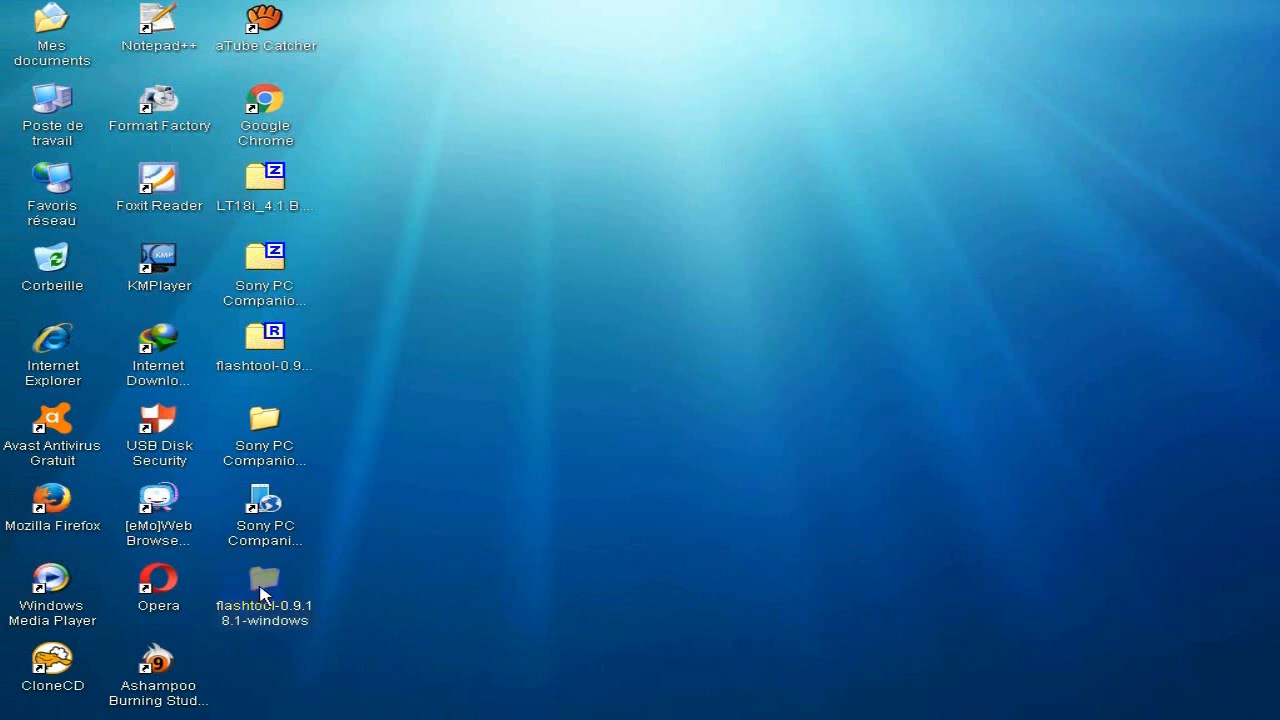
pyautogui.doubleClick(264, 590)
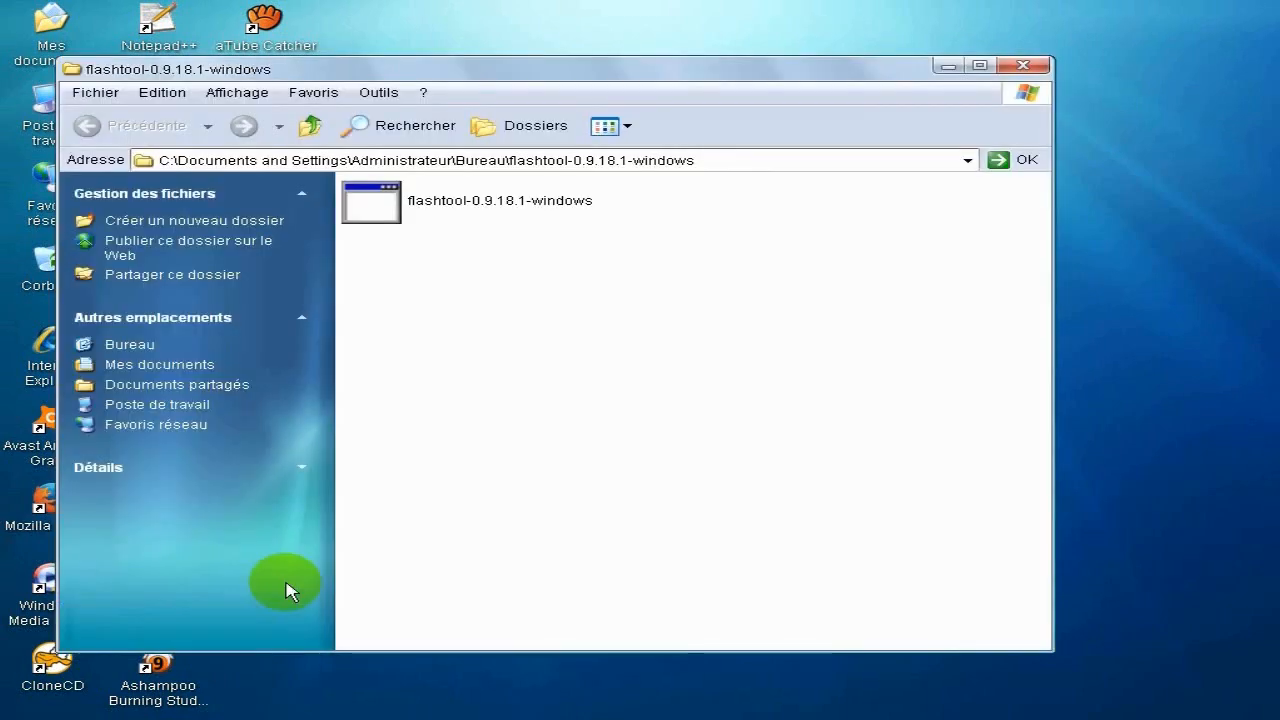
pyautogui.click(447, 230)
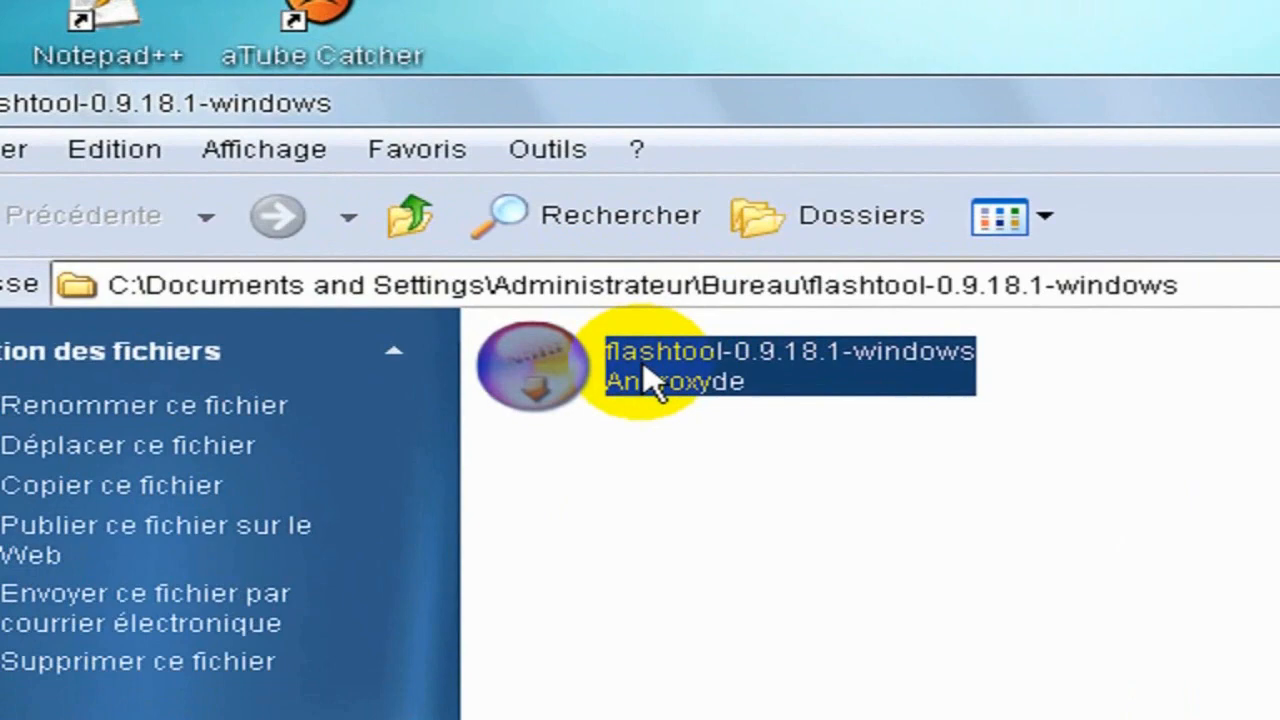
pyautogui.doubleClick(648, 381)
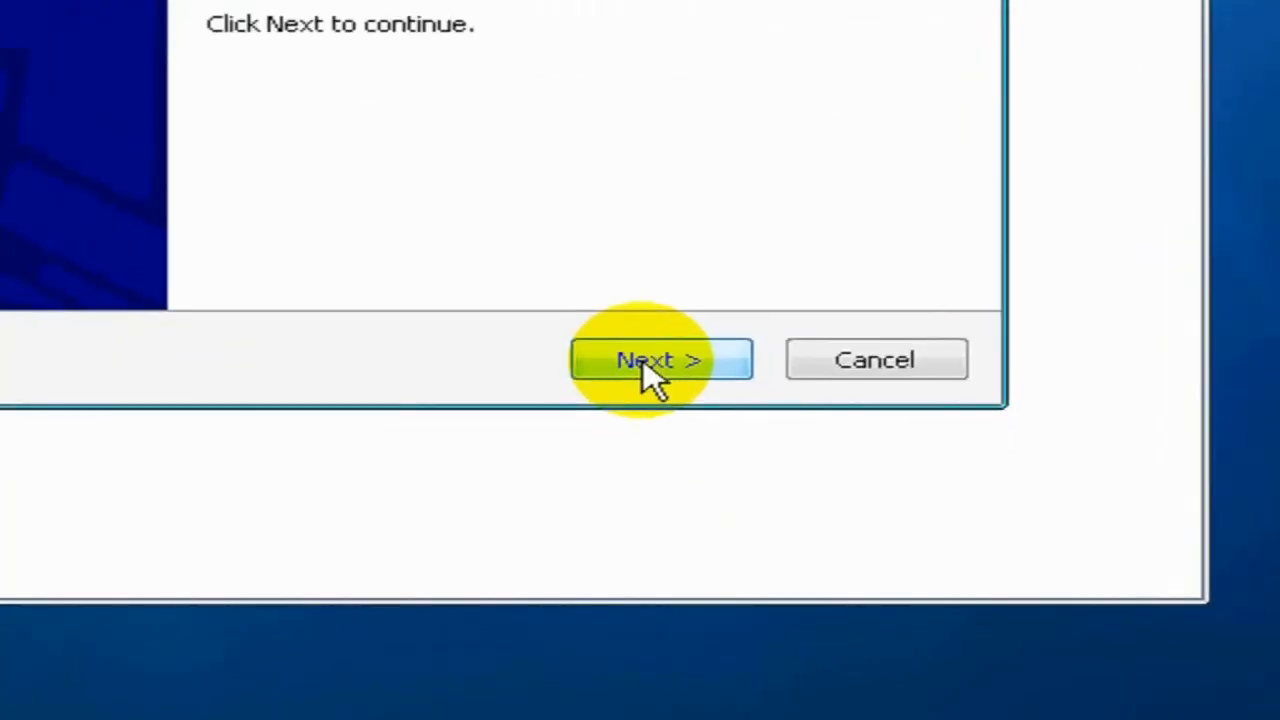
# Start installing Flashtool with C:\Flashtool as the destination folder and the default Start menu shortcuts.
pyautogui.click(643, 359)
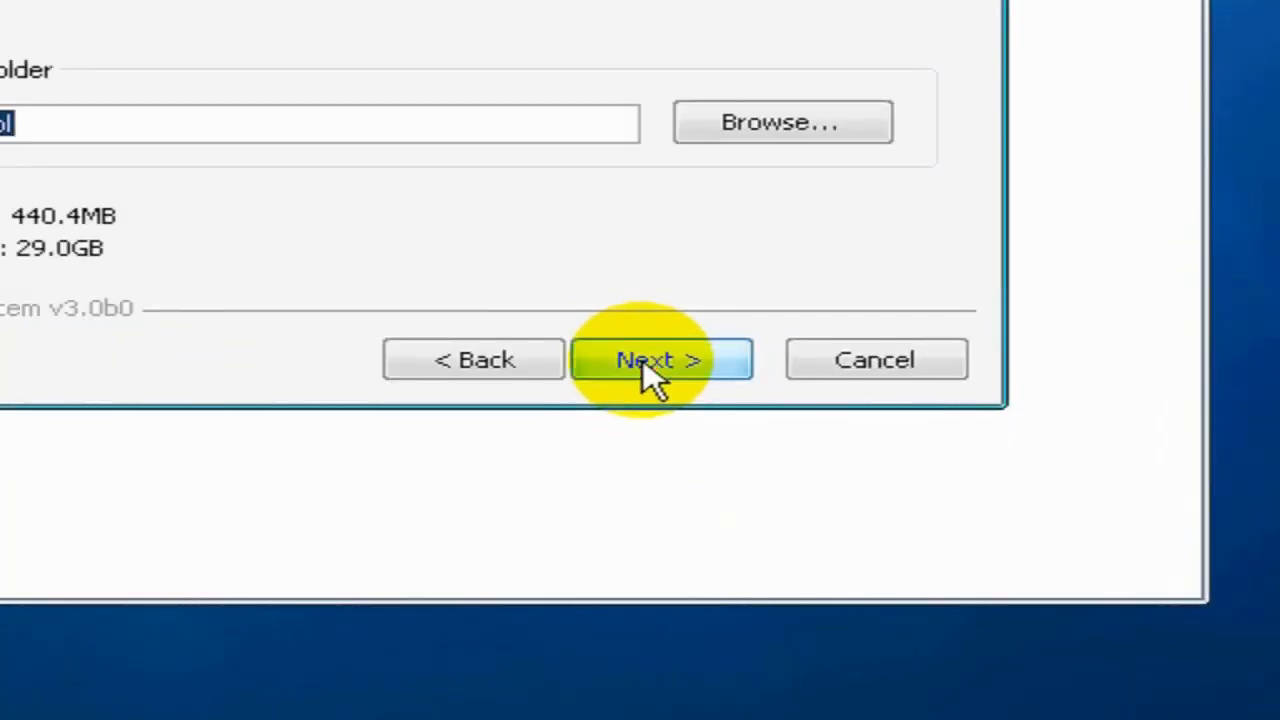
pyautogui.click(643, 359)
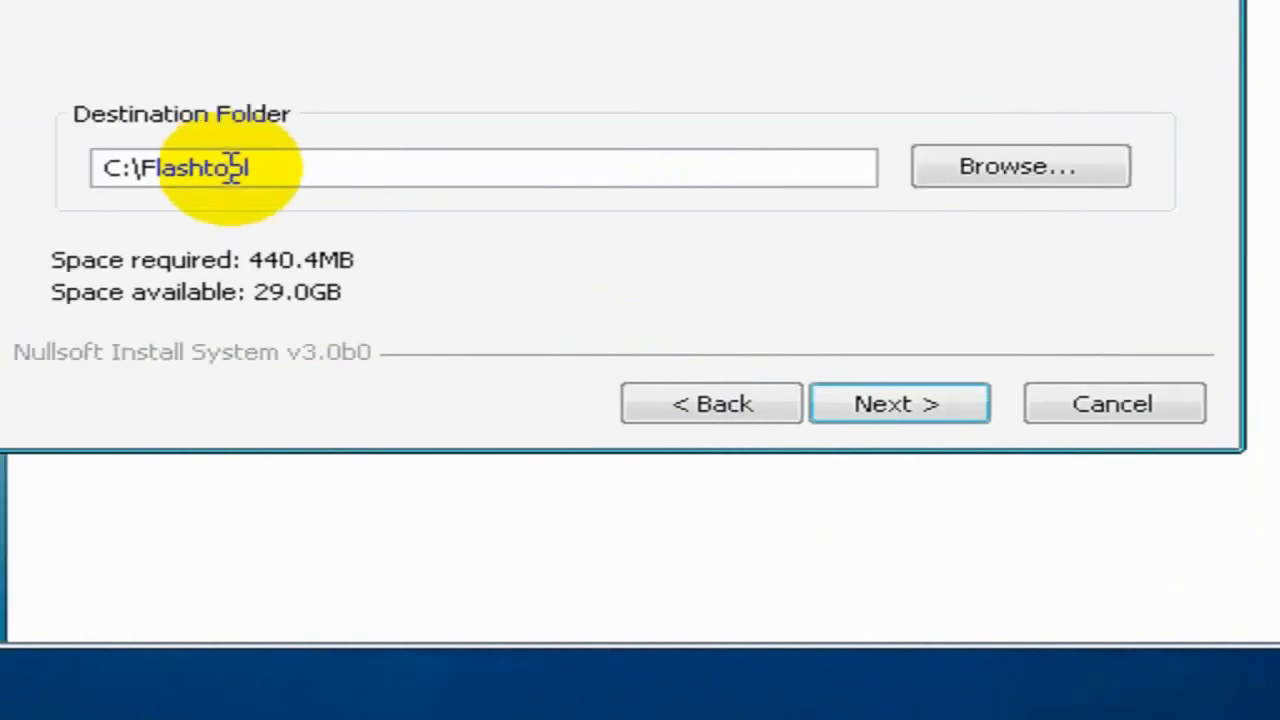
pyautogui.moveTo(327, 187); pyautogui.dragTo(117, 178)
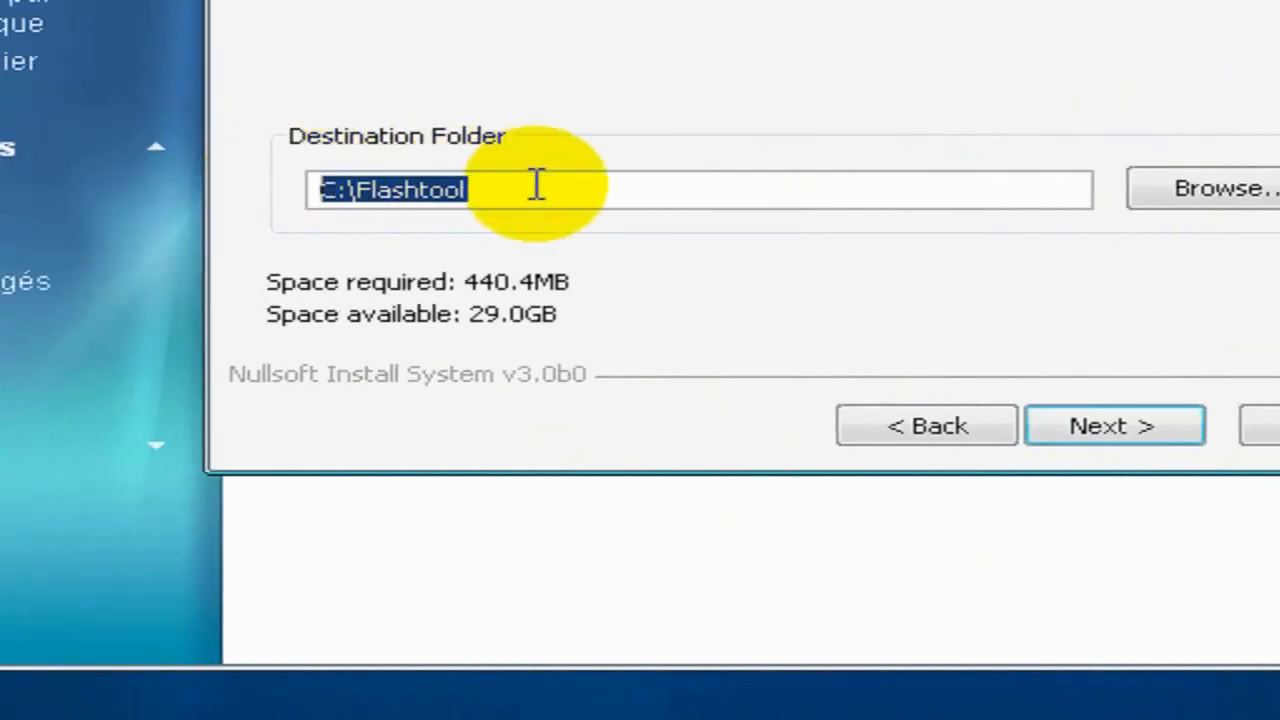
pyautogui.click(377, 186)
pyautogui.click(1118, 430)
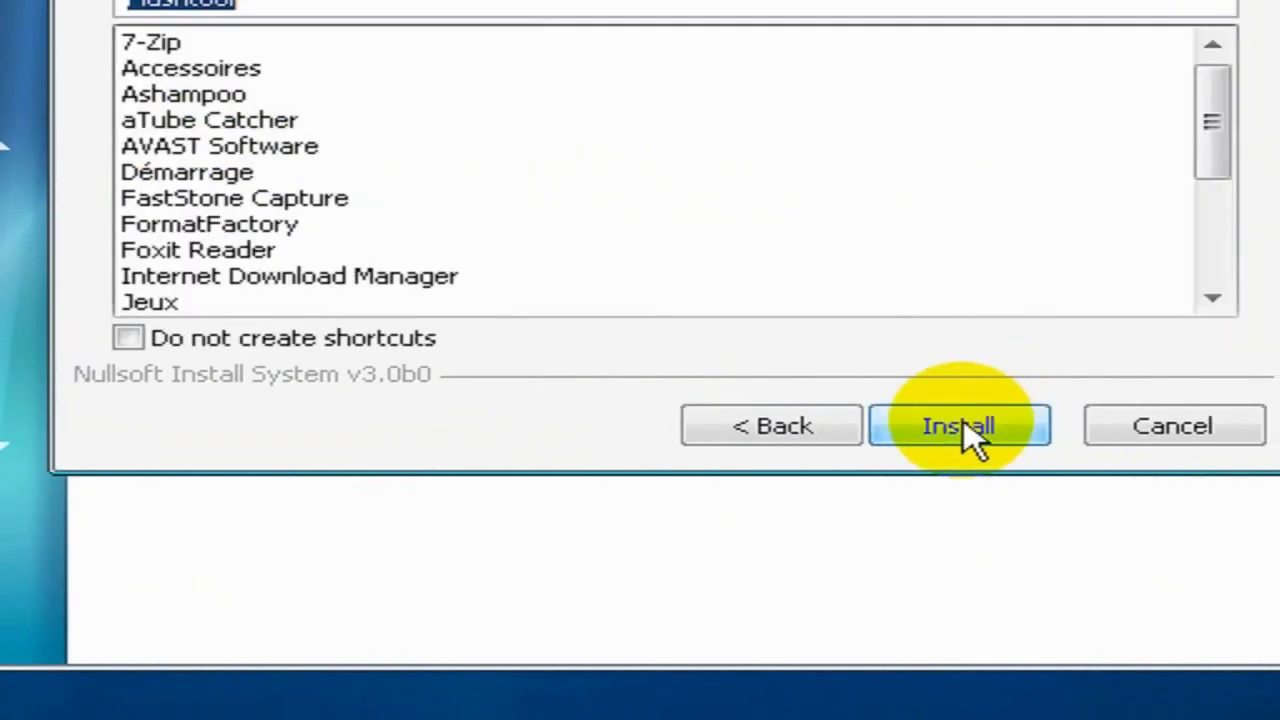
pyautogui.click(962, 428)
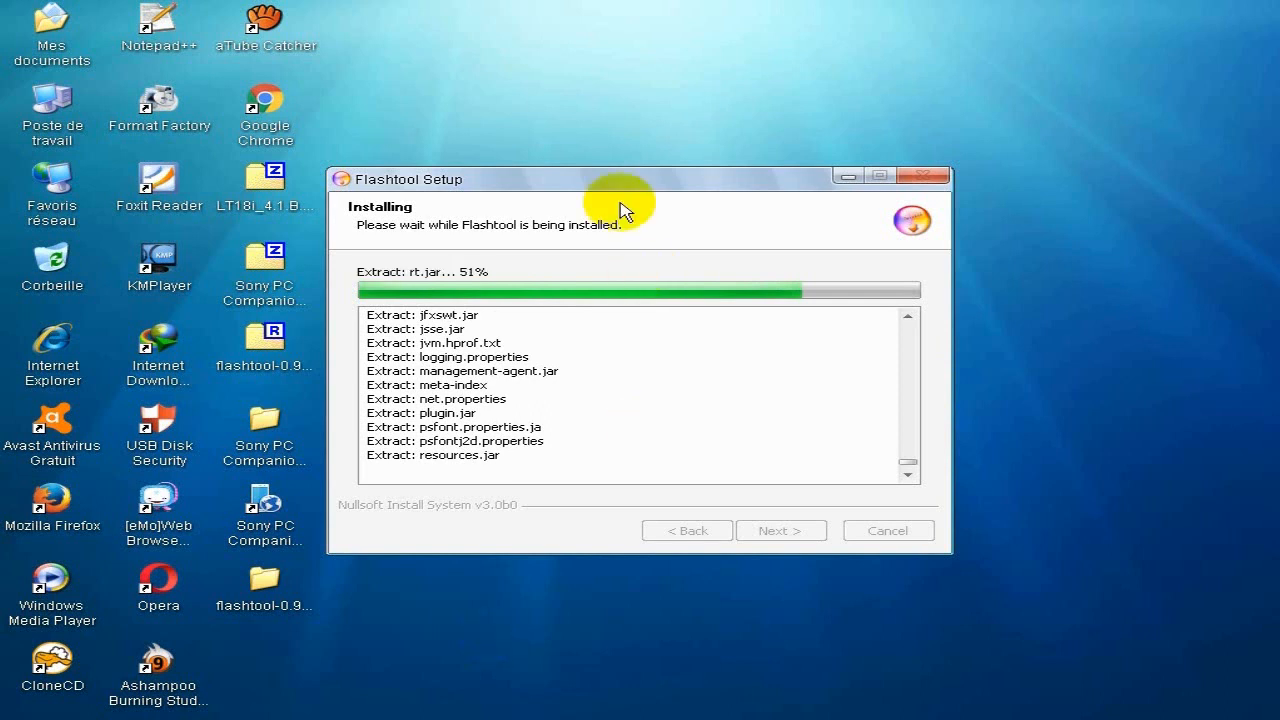
# Finish the Flashtool setup wizard once installation completes, and close PC Companion instead of updating it.
pyautogui.moveTo(614, 180); pyautogui.dragTo(642, 206)
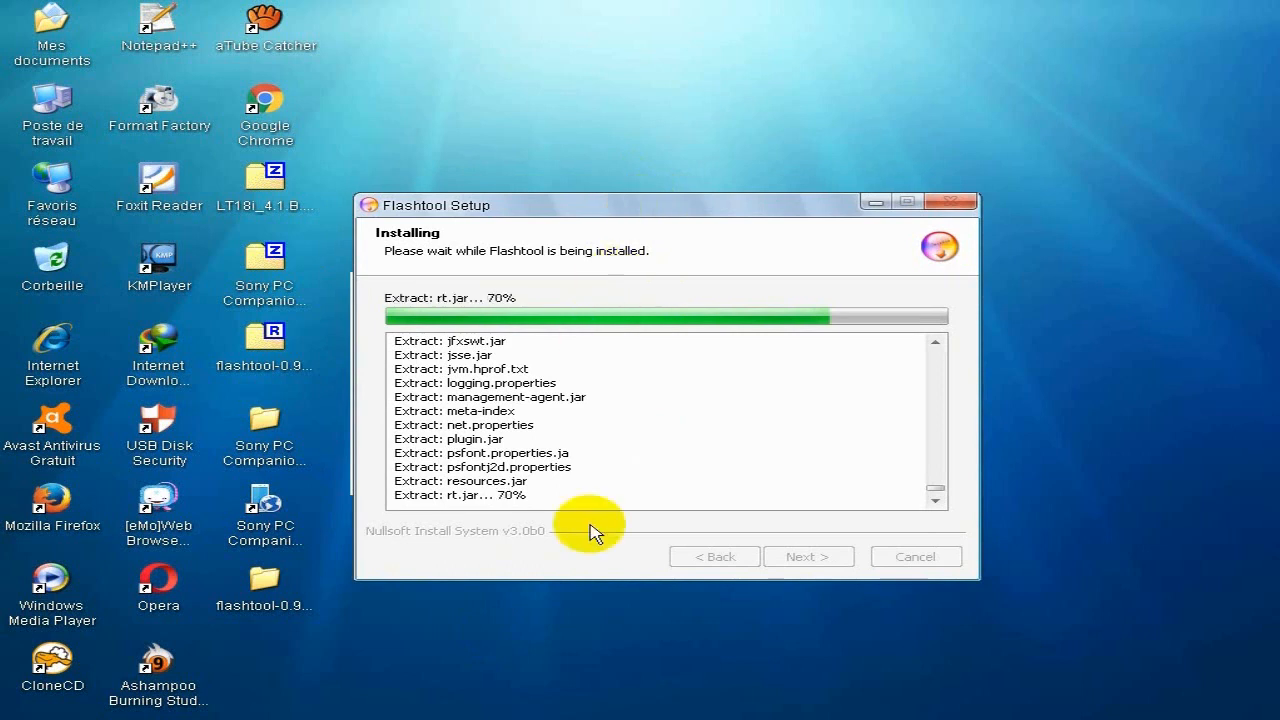
pyautogui.click(552, 657)
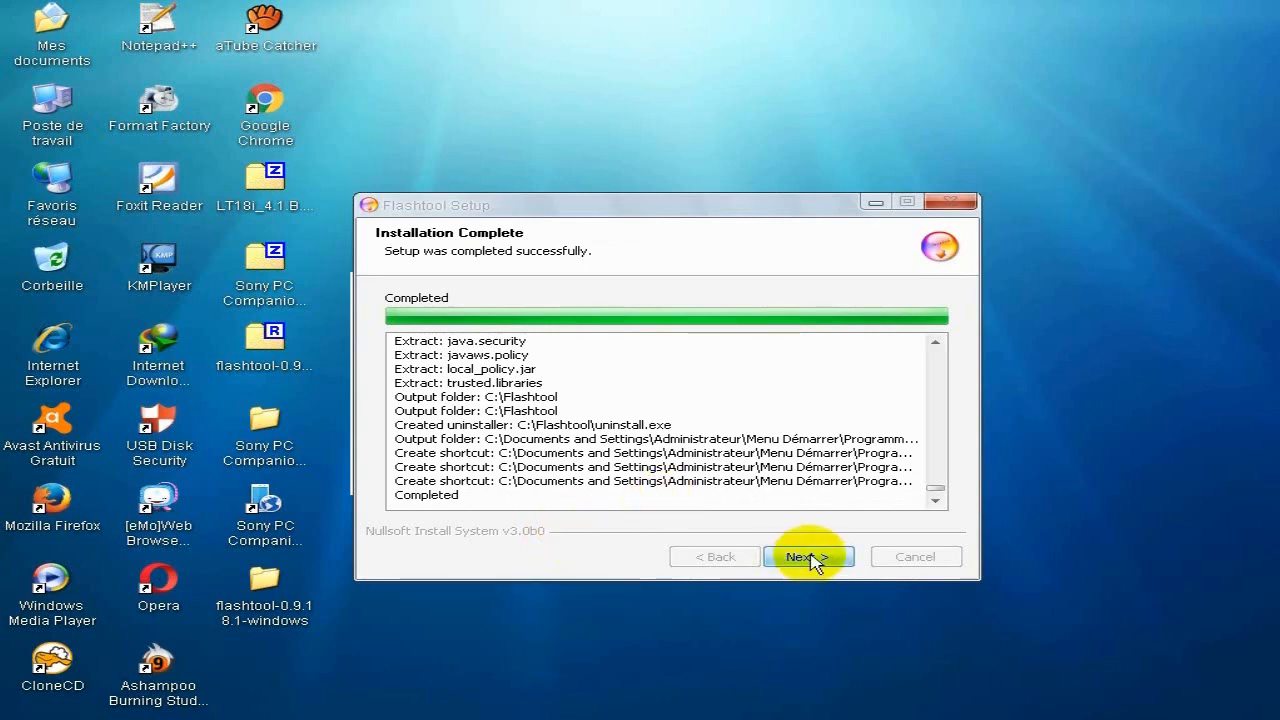
pyautogui.rightClick(786, 531)
pyautogui.click(729, 470)
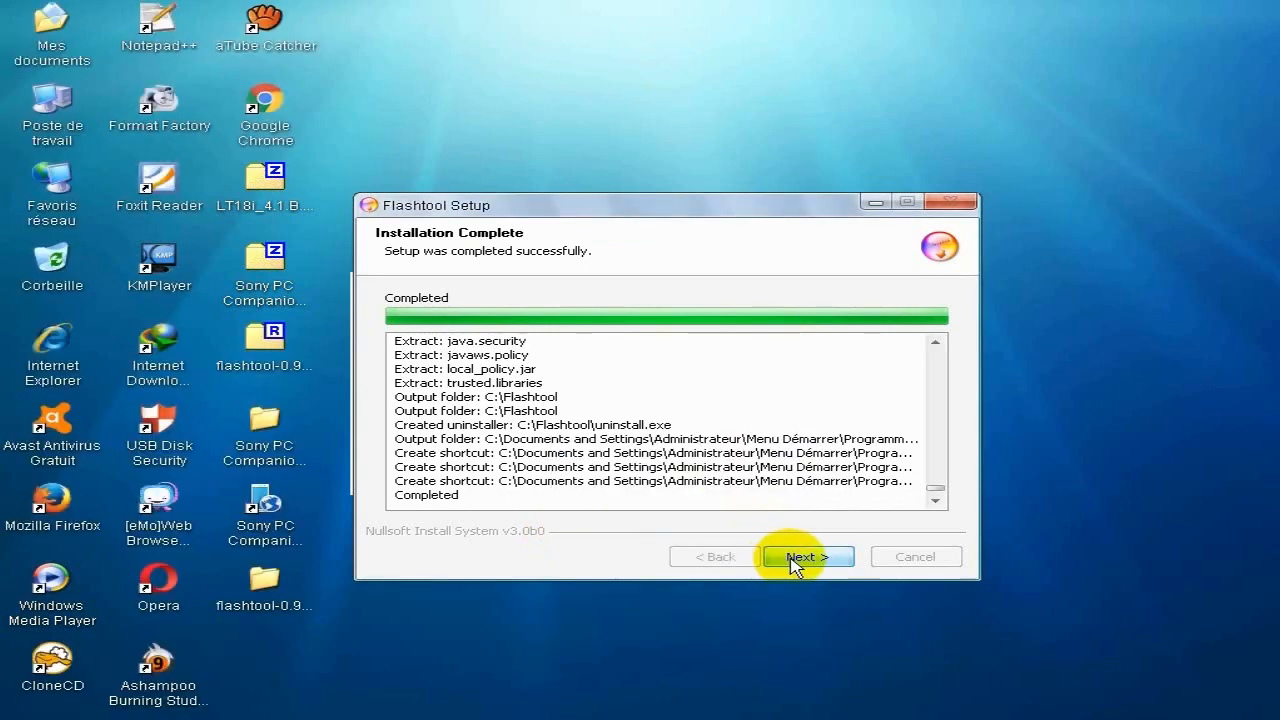
pyautogui.click(782, 557)
pyautogui.click(781, 557)
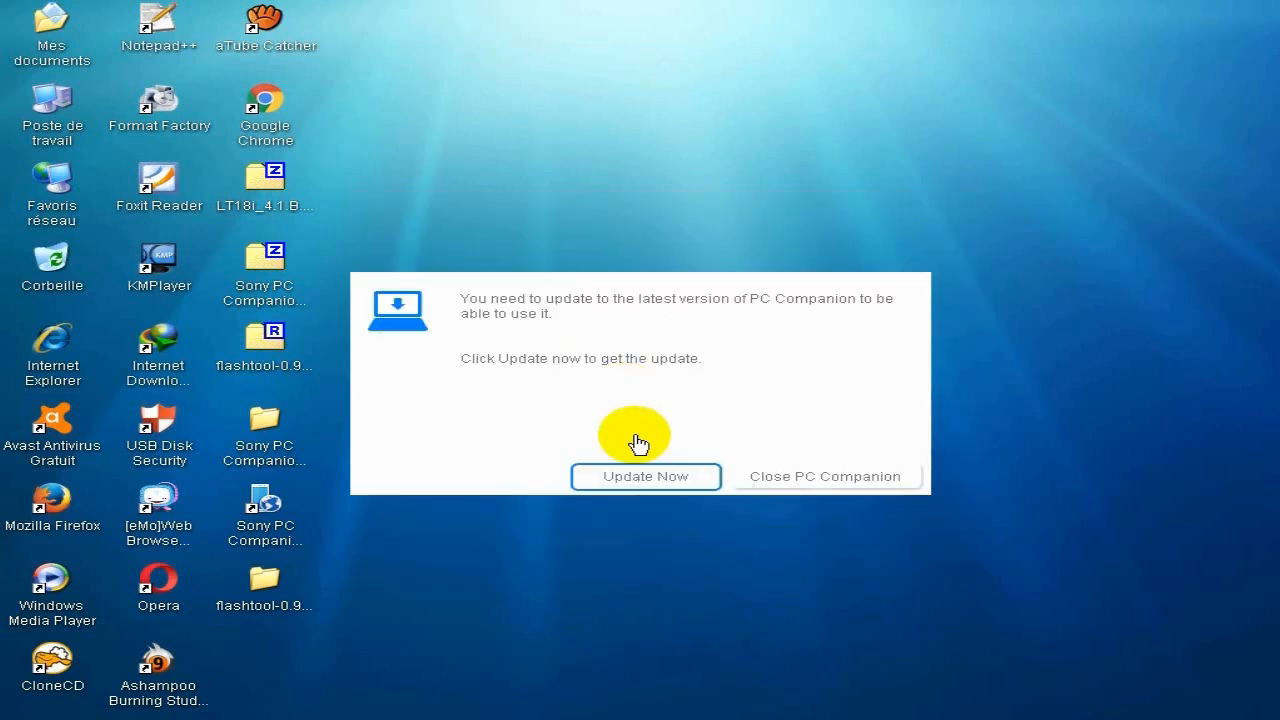
pyautogui.click(814, 477)
pyautogui.moveTo(502, 315); pyautogui.dragTo(458, 402)
# Open the Flashtool installation folder on Disque local (C:) in a maximized window from Poste de travail.
pyautogui.click(56, 108)
pyautogui.doubleClick(56, 108)
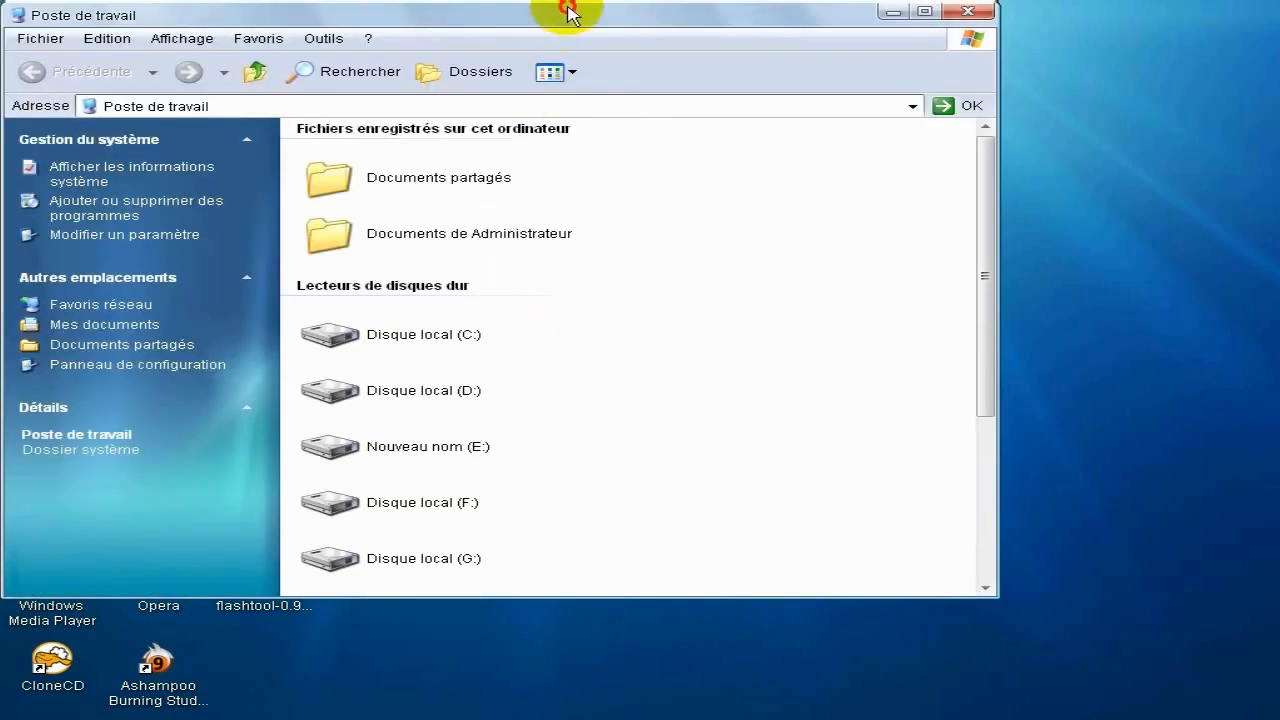
pyautogui.doubleClick(566, 9)
pyautogui.doubleClick(366, 272)
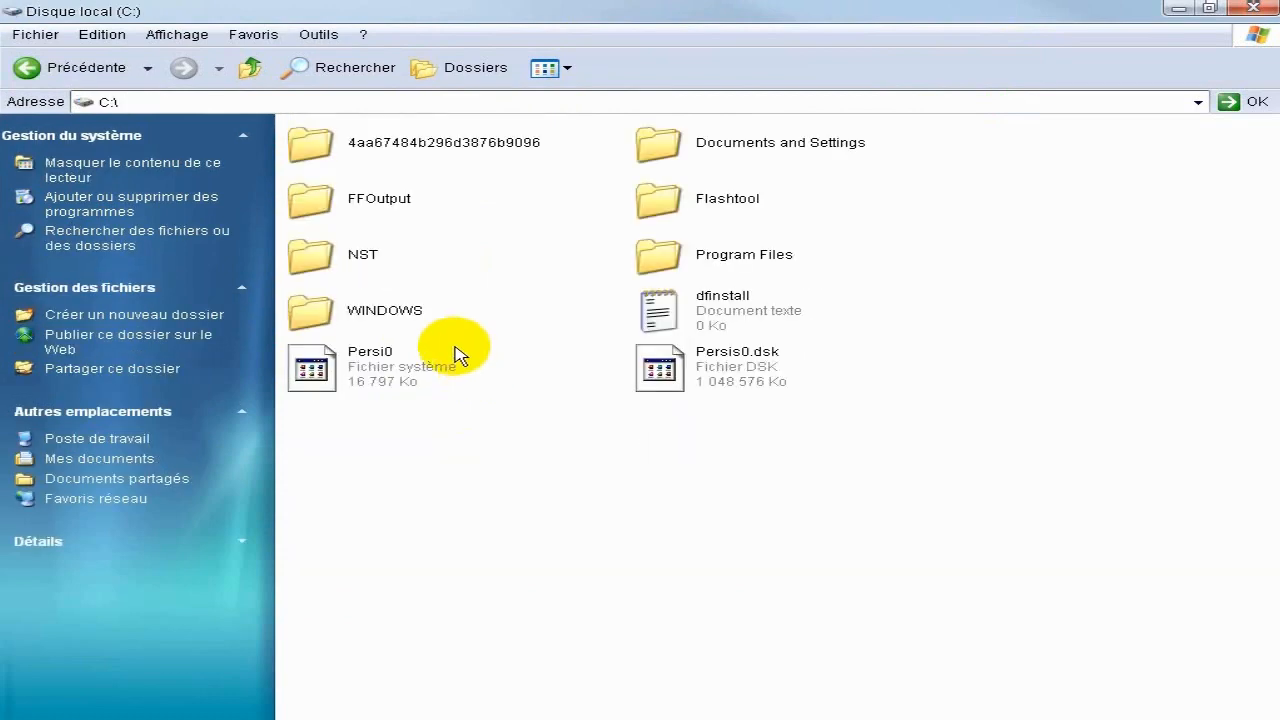
pyautogui.click(692, 208)
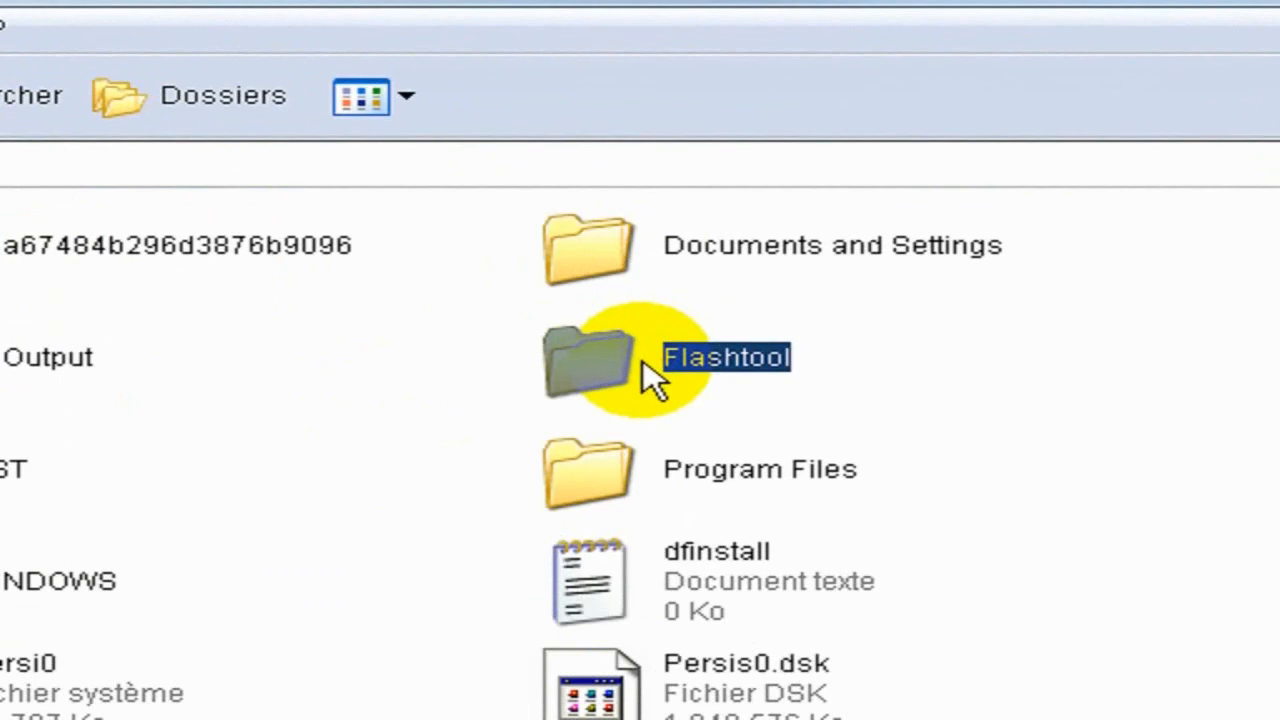
pyautogui.doubleClick(645, 368)
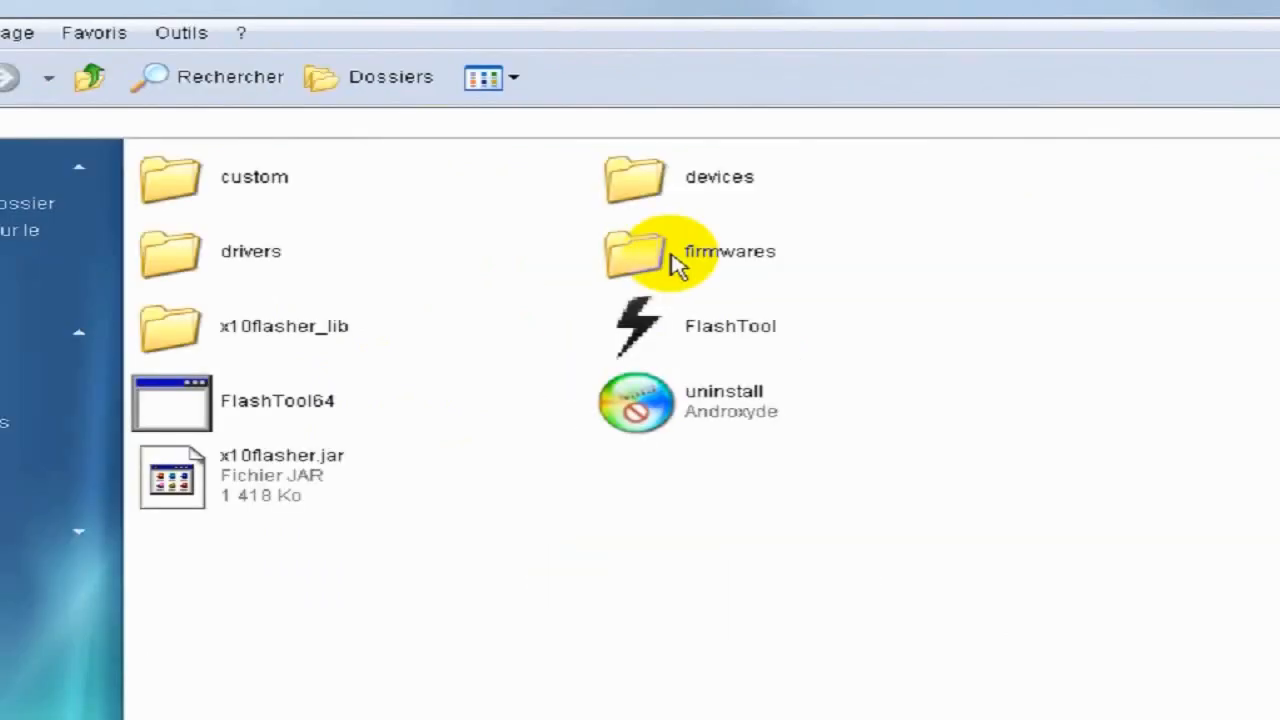
pyautogui.click(708, 256)
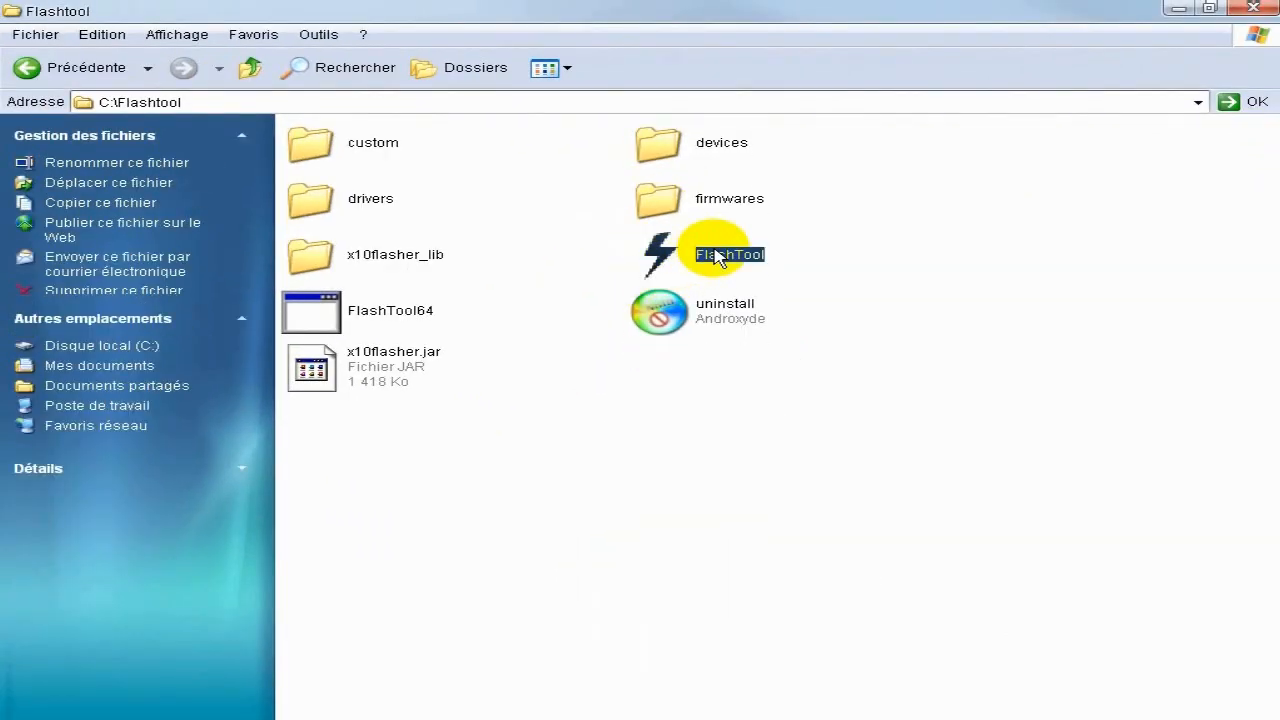
pyautogui.click(586, 409)
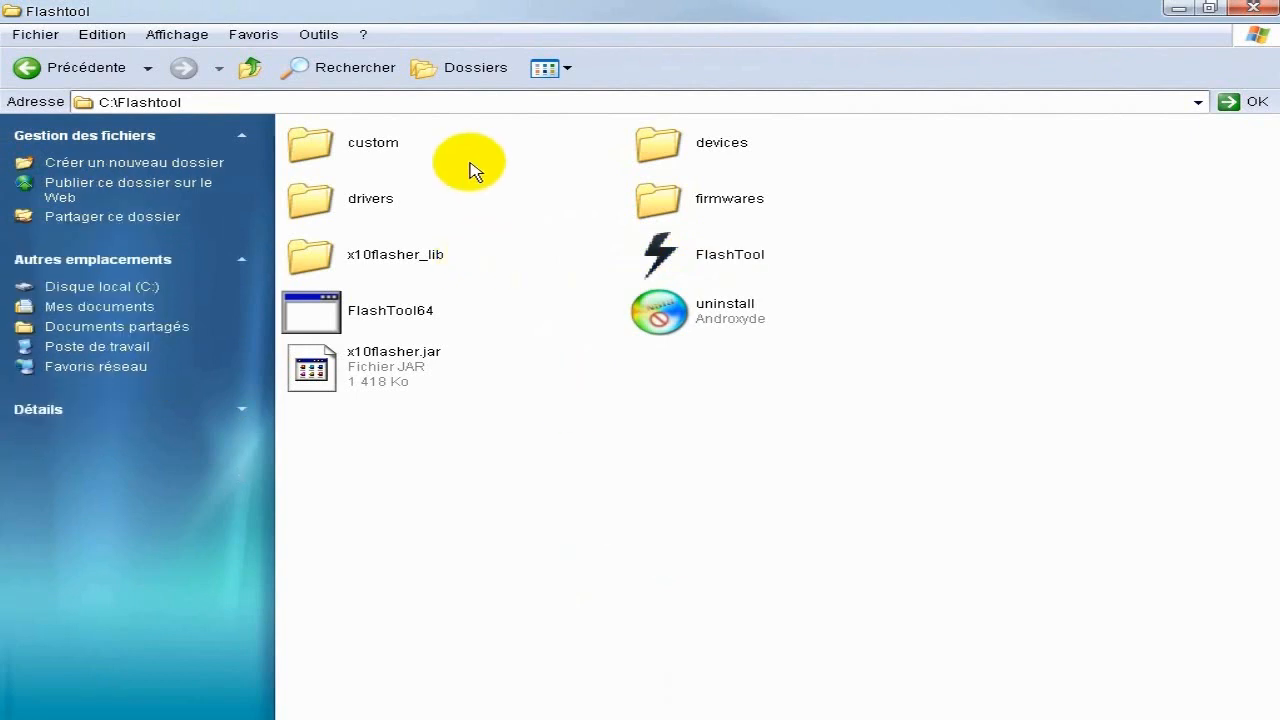
# Launch the Flashtool-drivers installer from the drivers folder in C:\Flashtool.
pyautogui.click(345, 200)
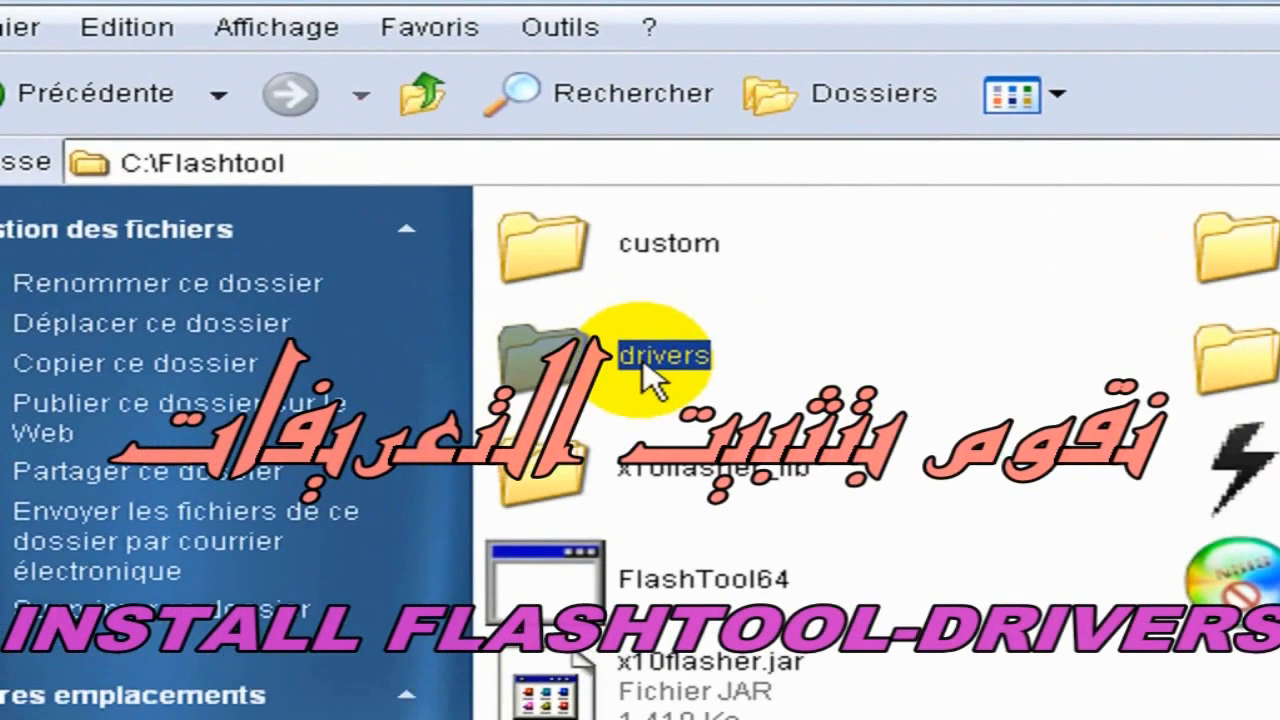
pyautogui.doubleClick(648, 358)
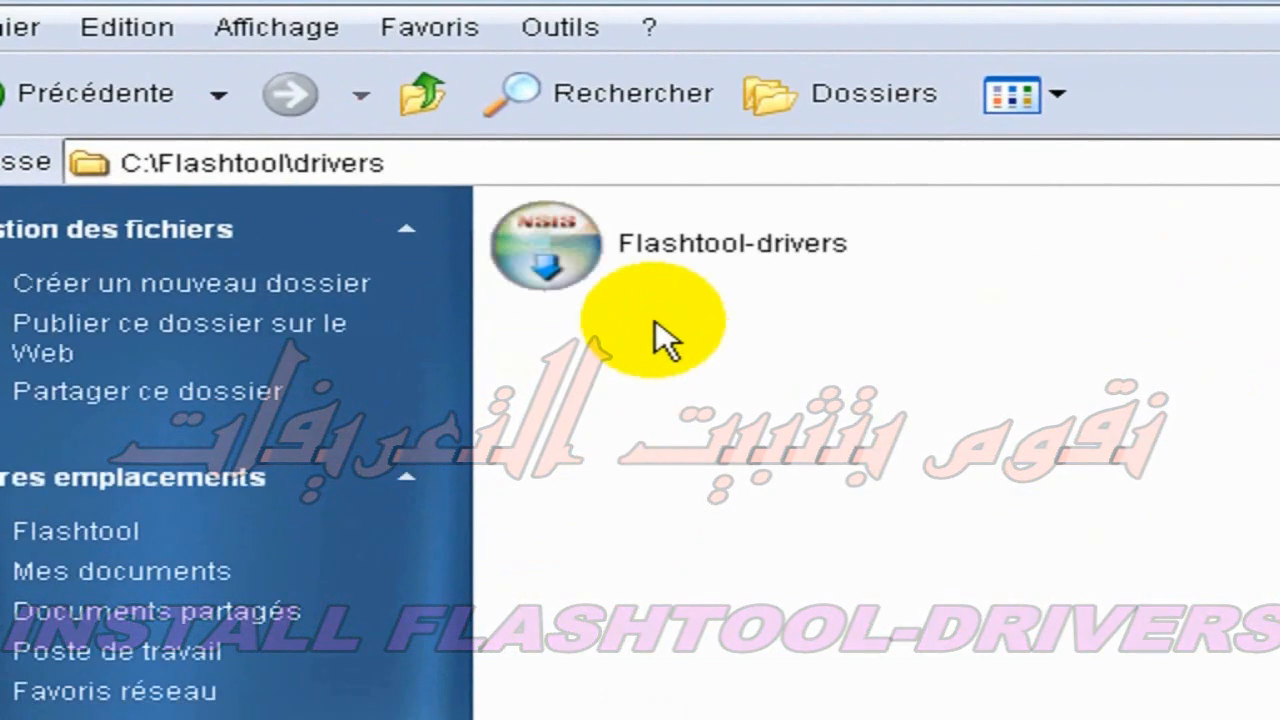
pyautogui.click(671, 250)
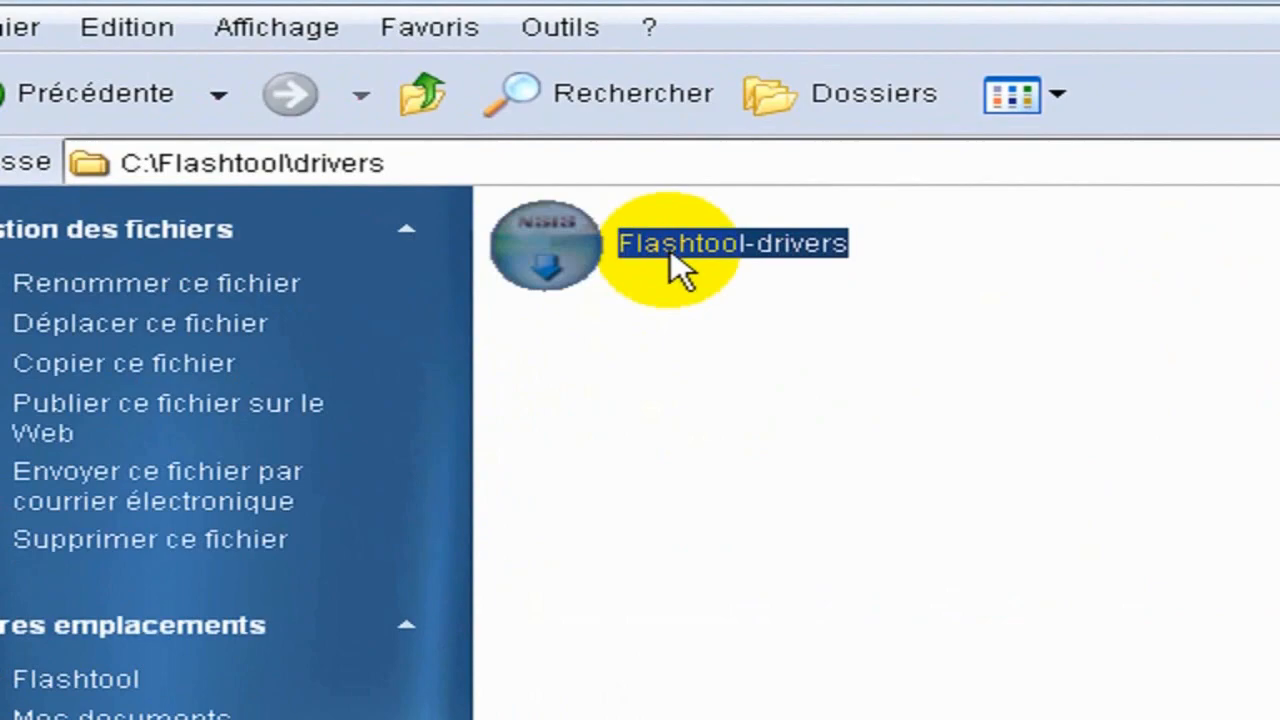
pyautogui.doubleClick(671, 249)
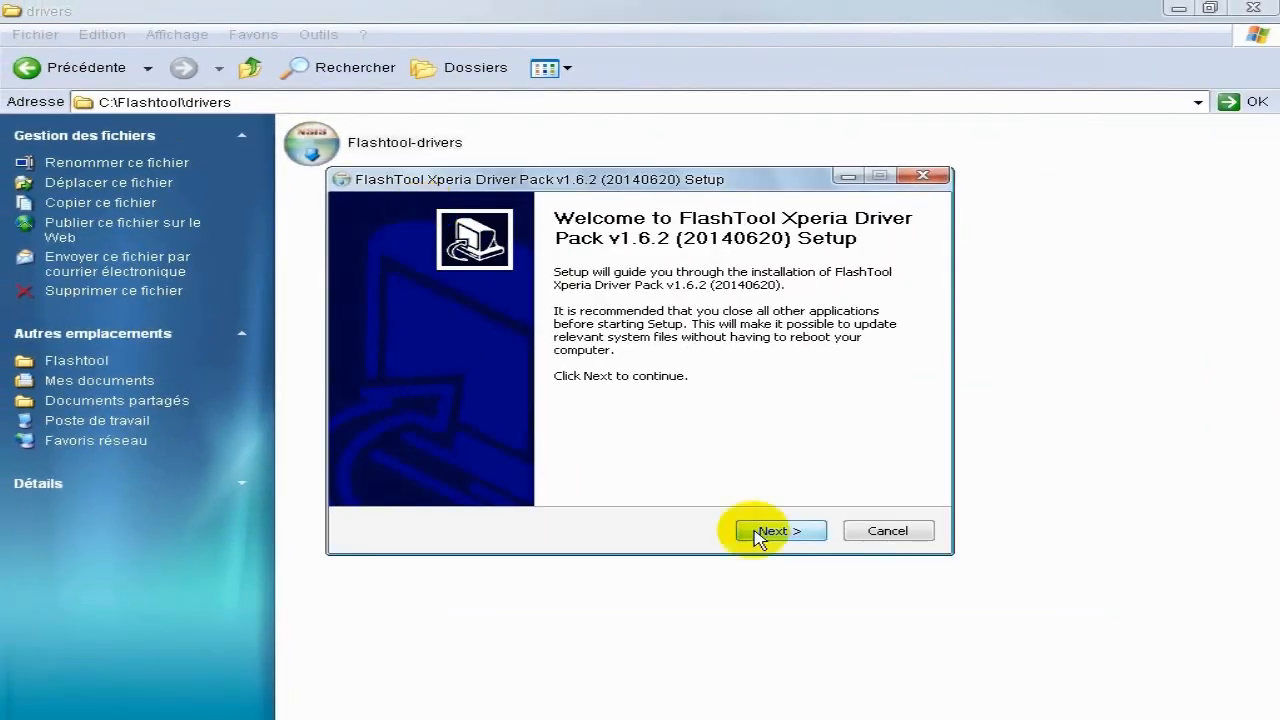
# Start installing the Xperia driver pack with the Flashmode Drivers and Fastboot Drivers components selected.
pyautogui.click(757, 533)
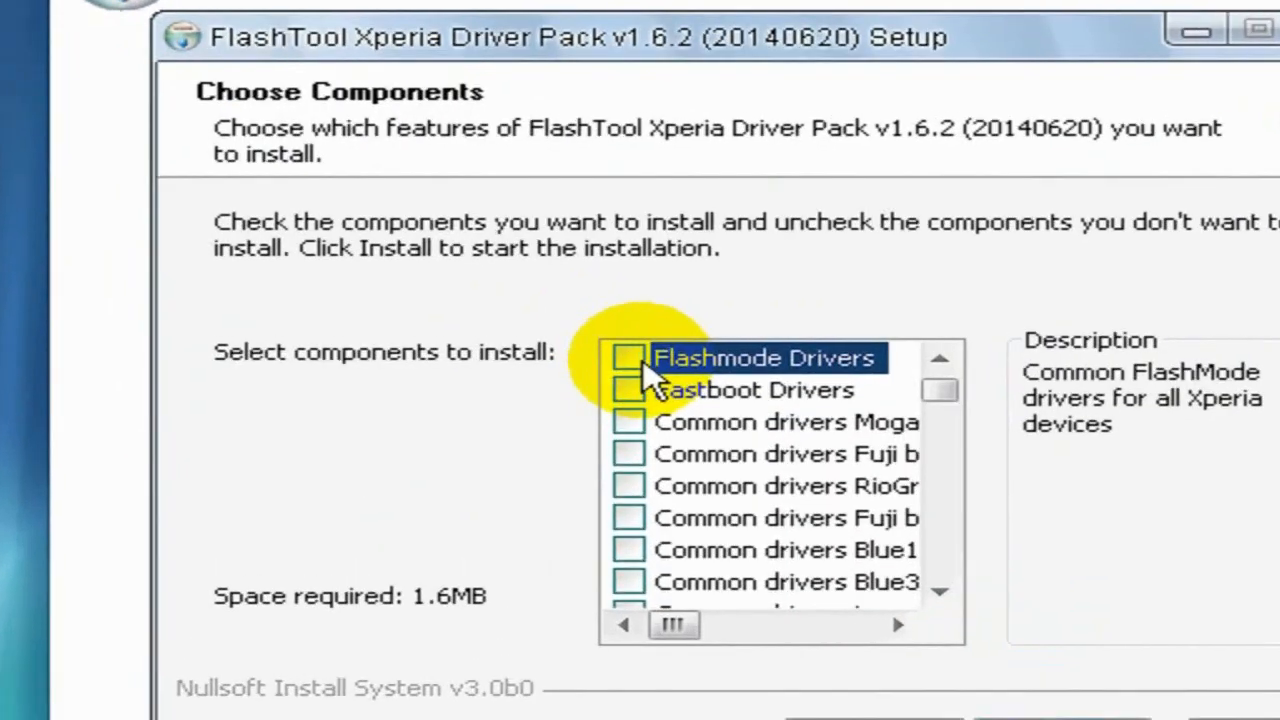
pyautogui.click(629, 358)
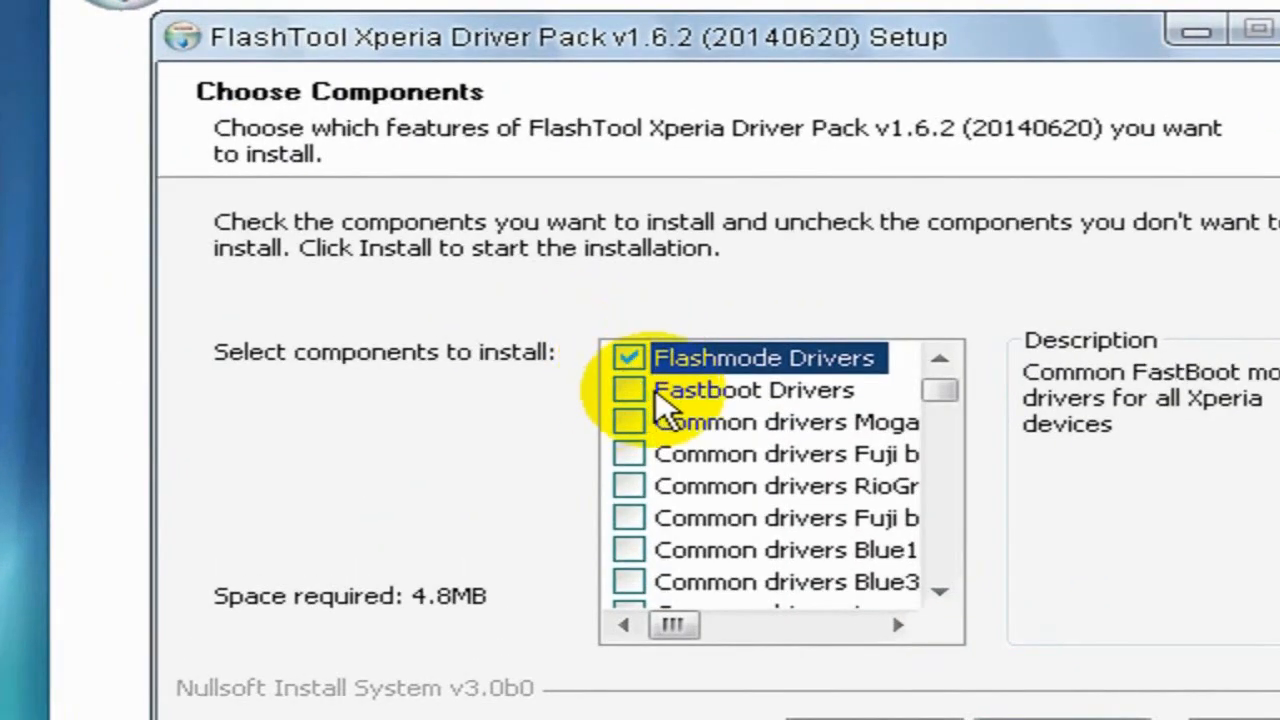
pyautogui.click(630, 390)
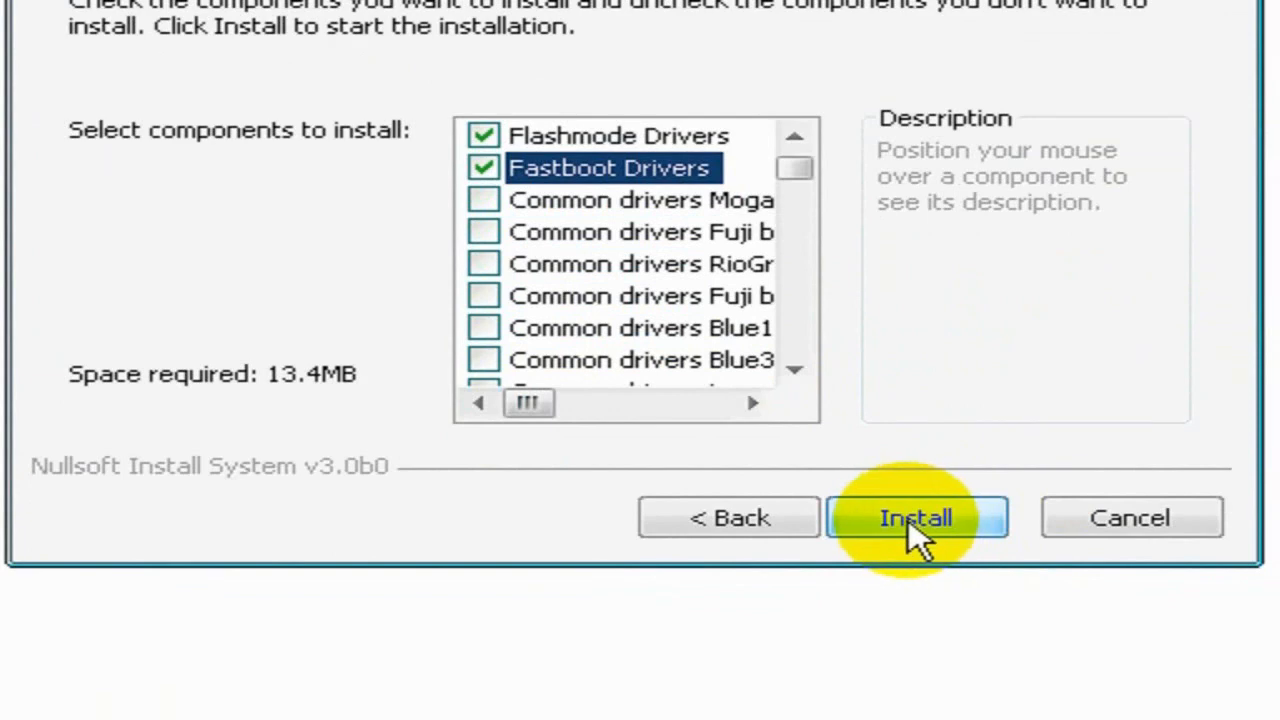
pyautogui.click(909, 517)
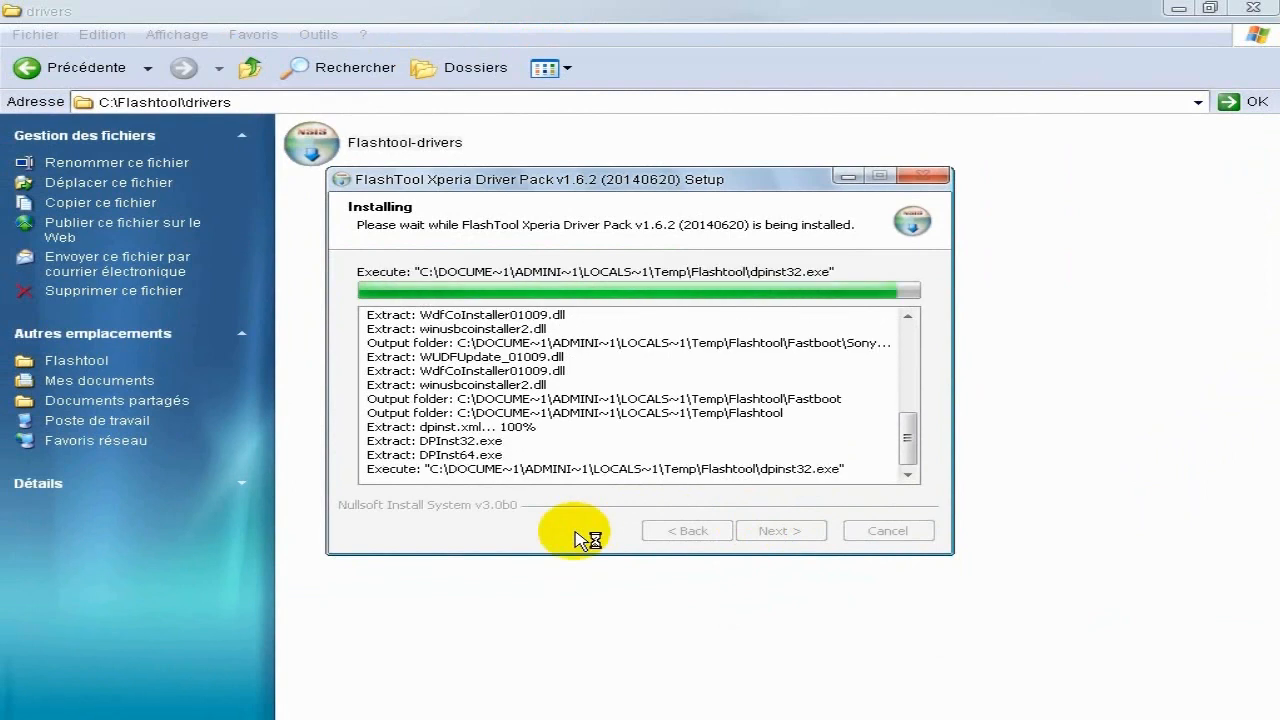
# Complete the device driver wizard and driver pack setup, then return to the Flashtool folder and minimize its window.
pyautogui.click(601, 424)
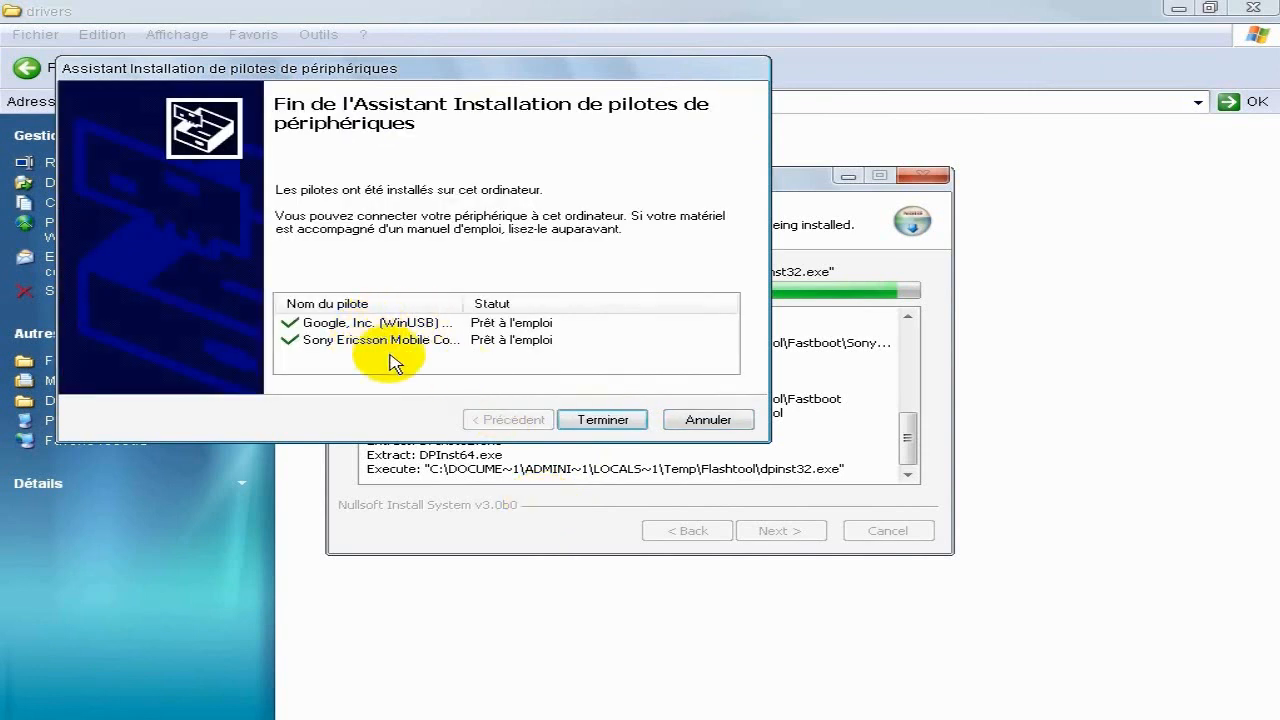
pyautogui.click(601, 421)
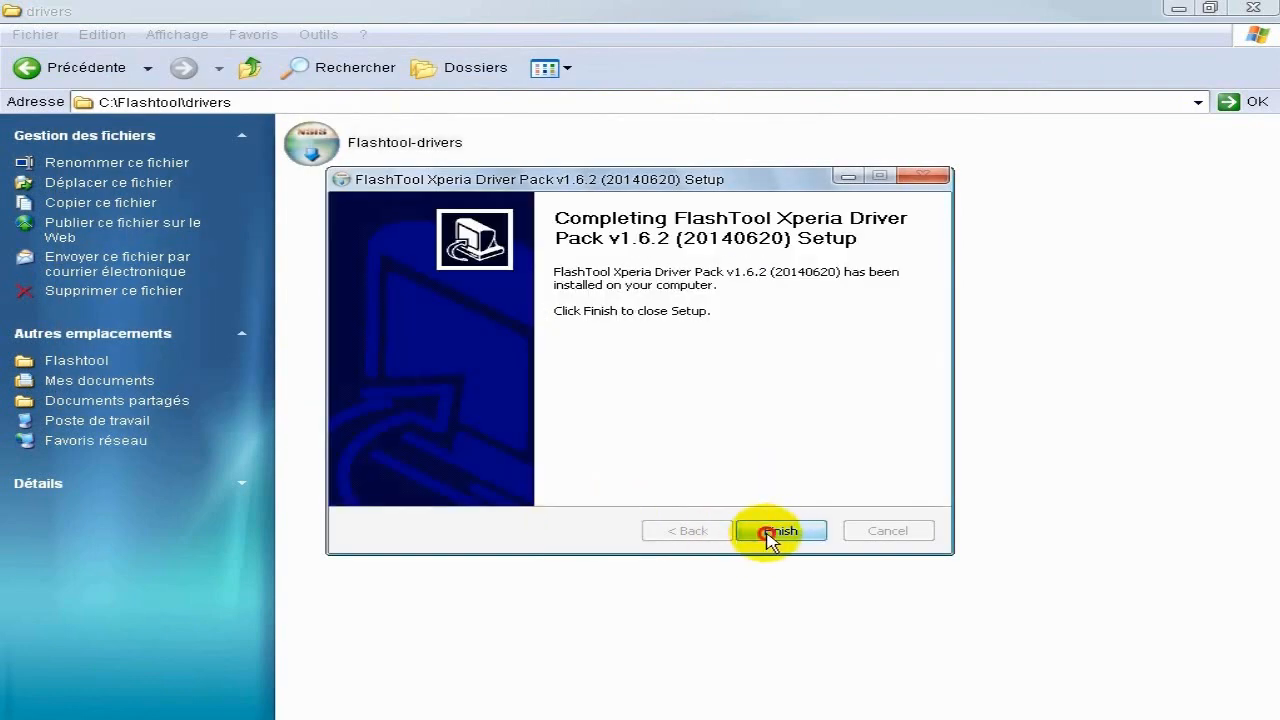
pyautogui.click(772, 535)
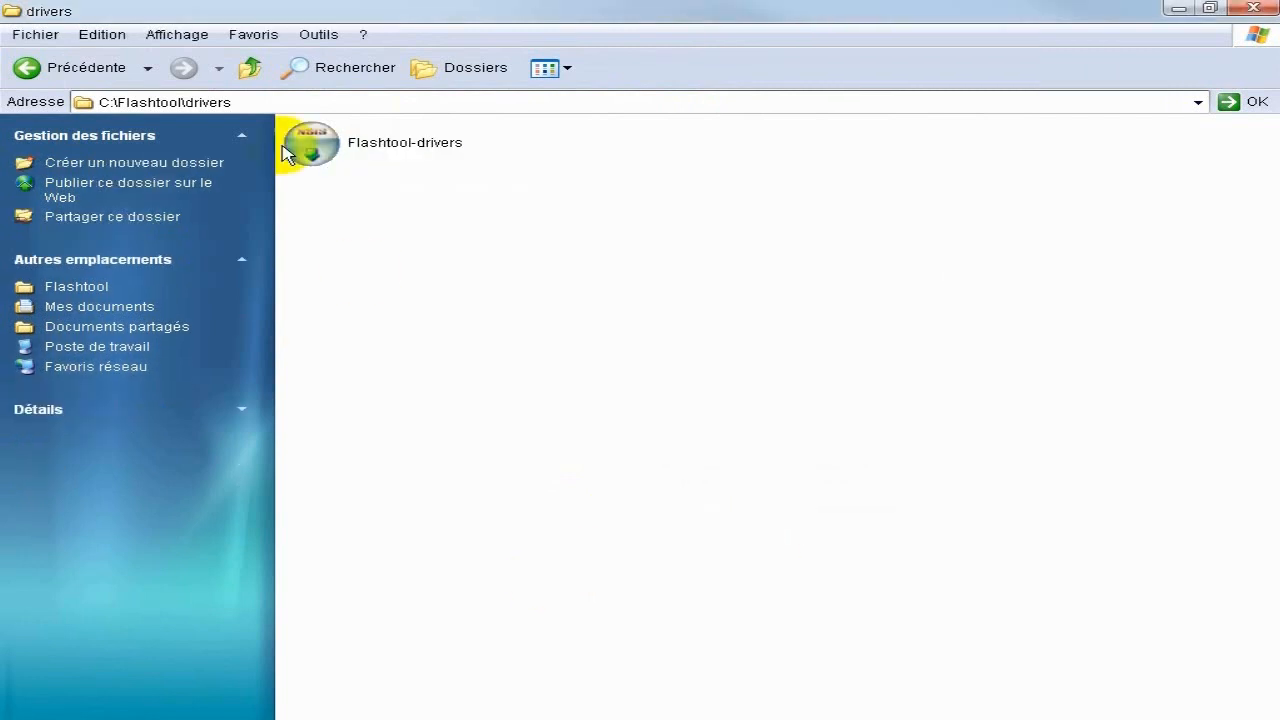
pyautogui.click(250, 67)
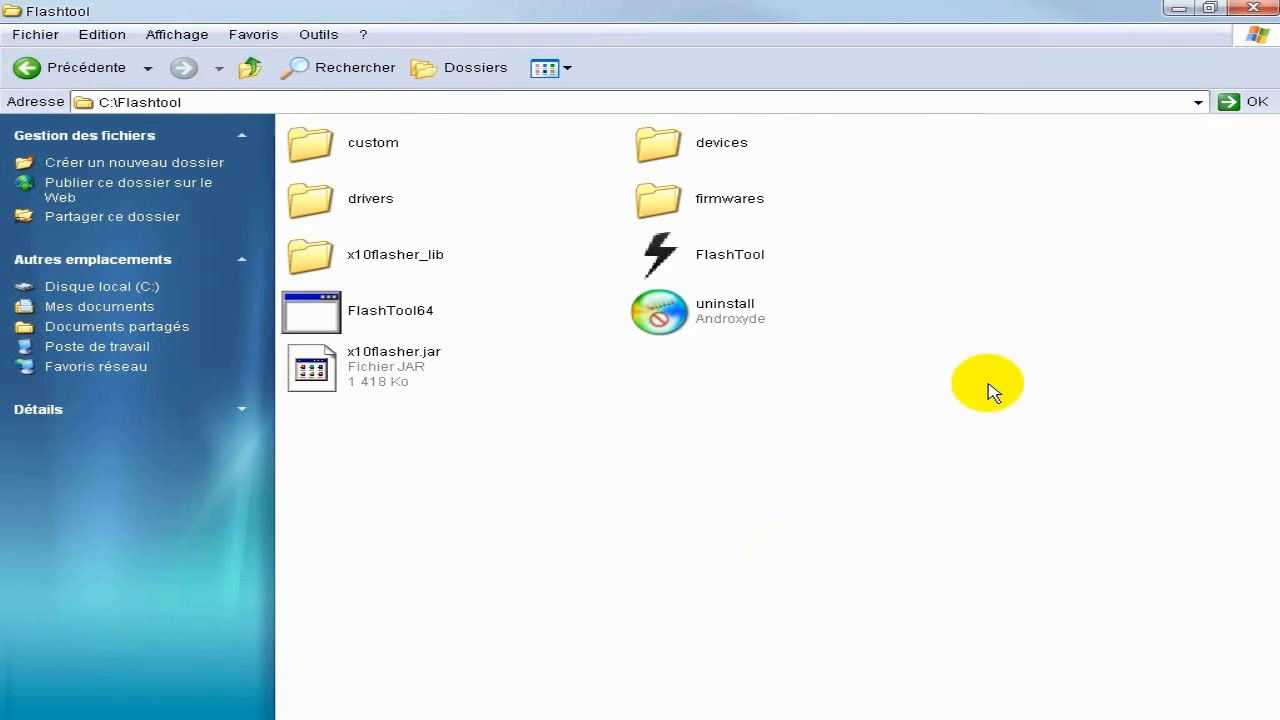
pyautogui.click(1175, 8)
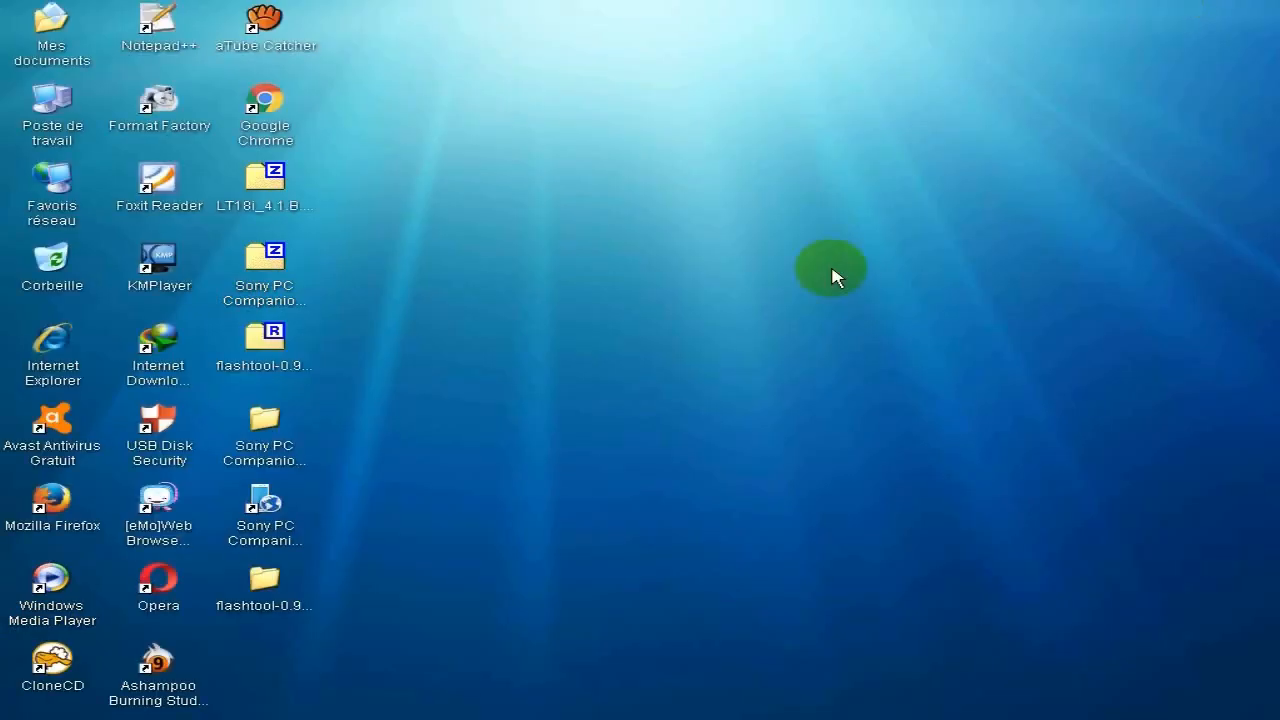
# Extract the LT18i_4.1.B.0.587_2.ftf archive on the desktop into its own folder with 7-Zip.
pyautogui.click(271, 197)
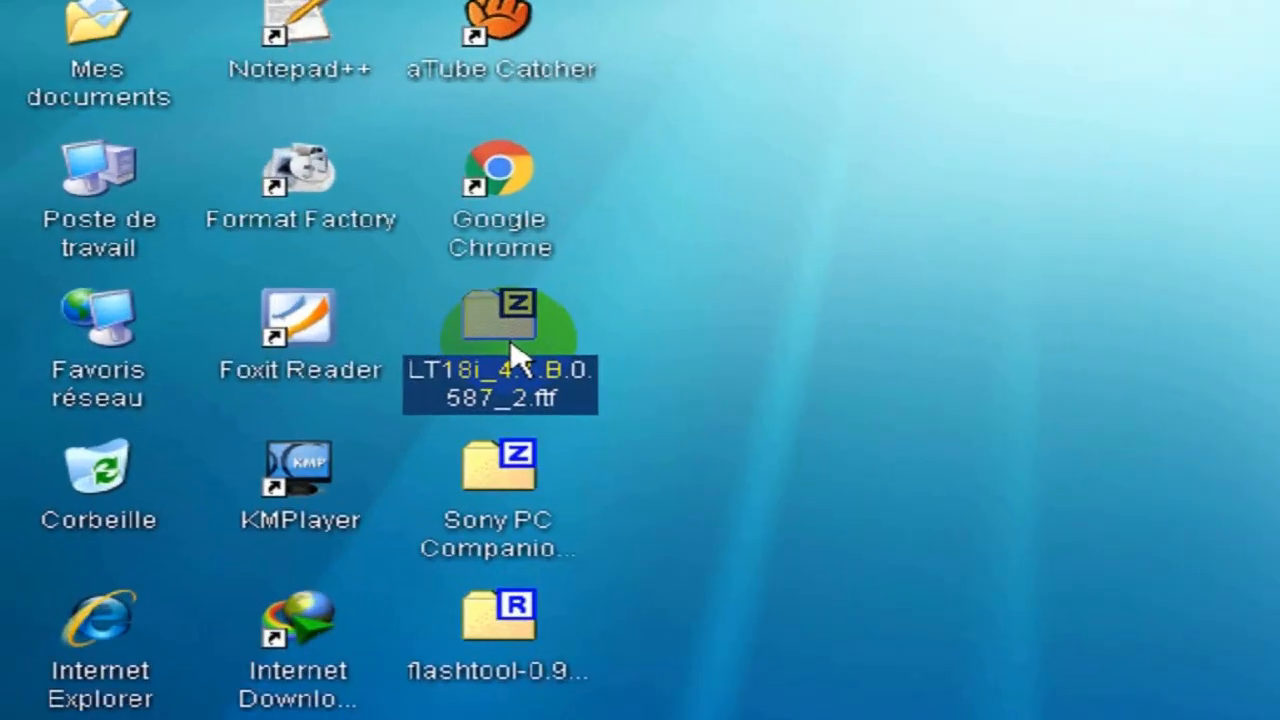
pyautogui.rightClick(263, 195)
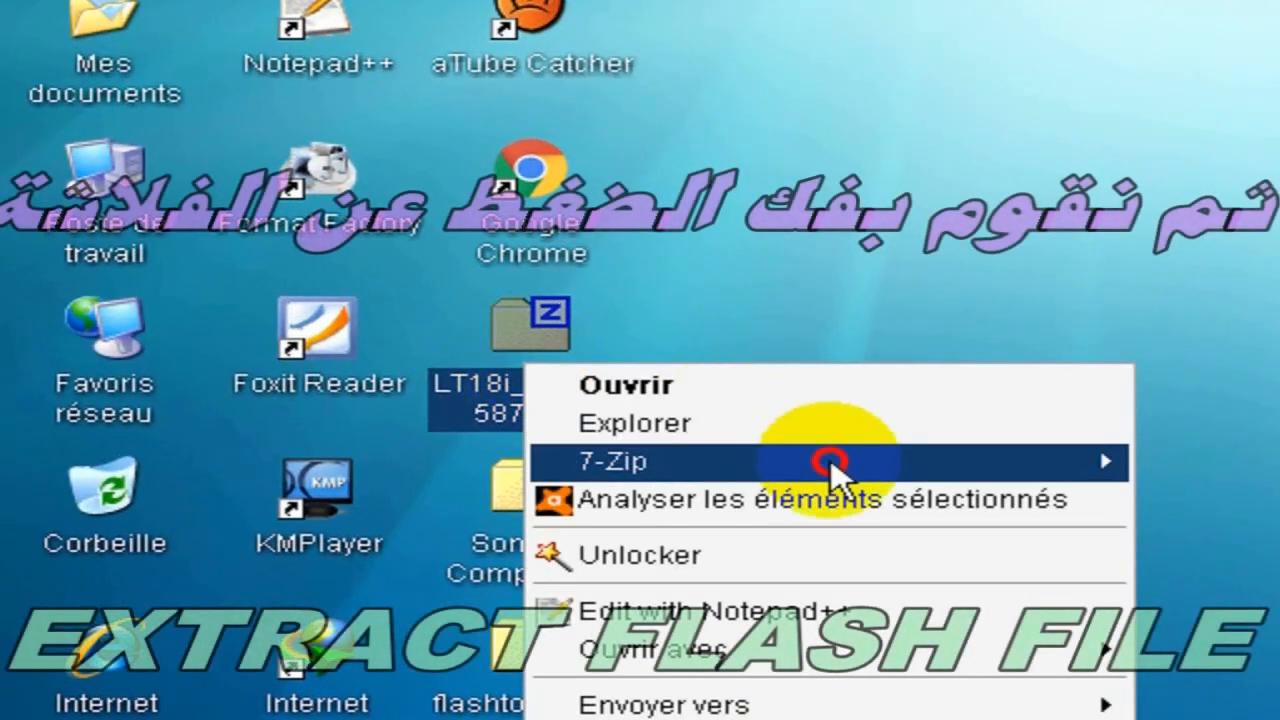
pyautogui.moveTo(837, 457)
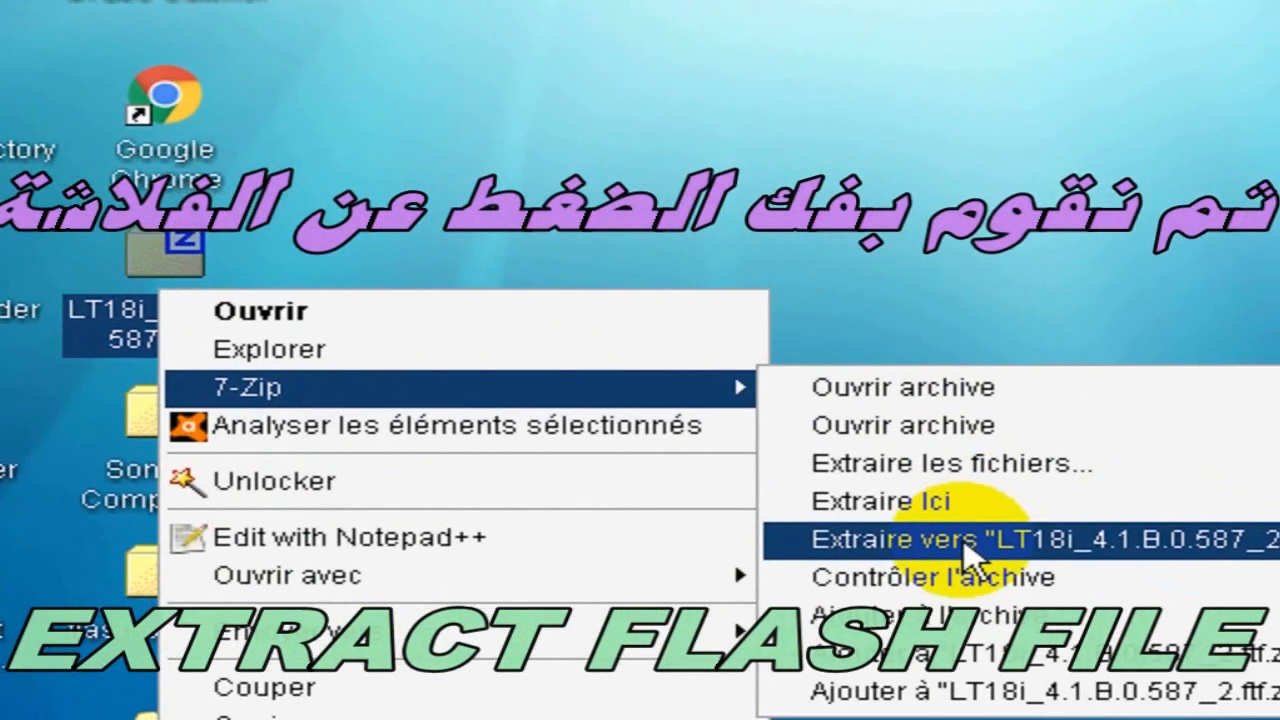
pyautogui.click(1025, 566)
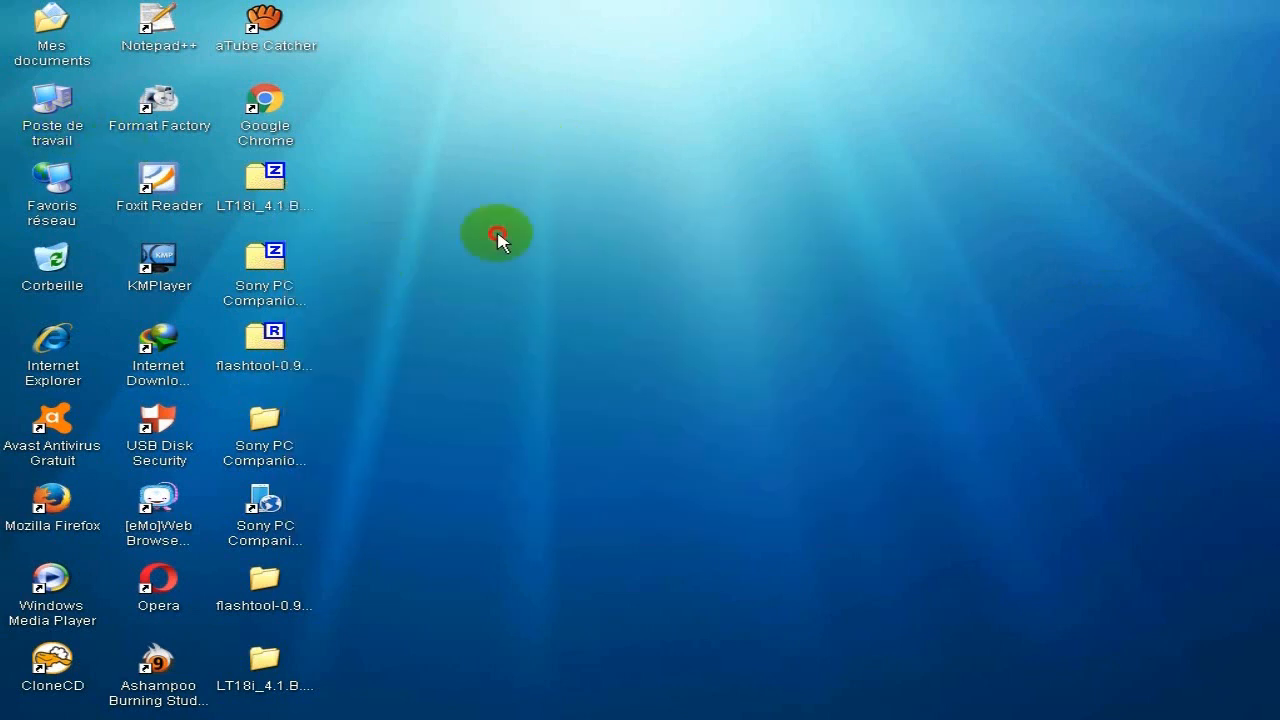
# Copy the LT18i_4.1.B.0.587_2.ftf firmware file from the extracted desktop folder and close that folder.
pyautogui.click(272, 684)
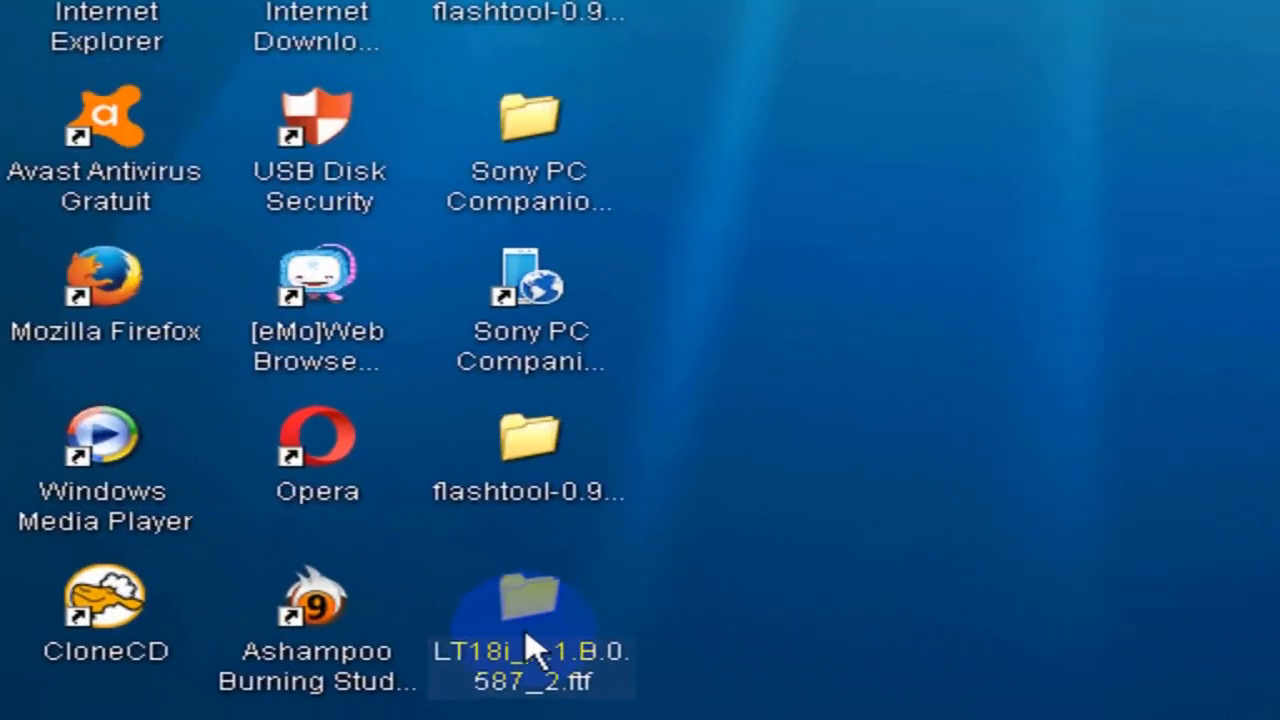
pyautogui.doubleClick(530, 650)
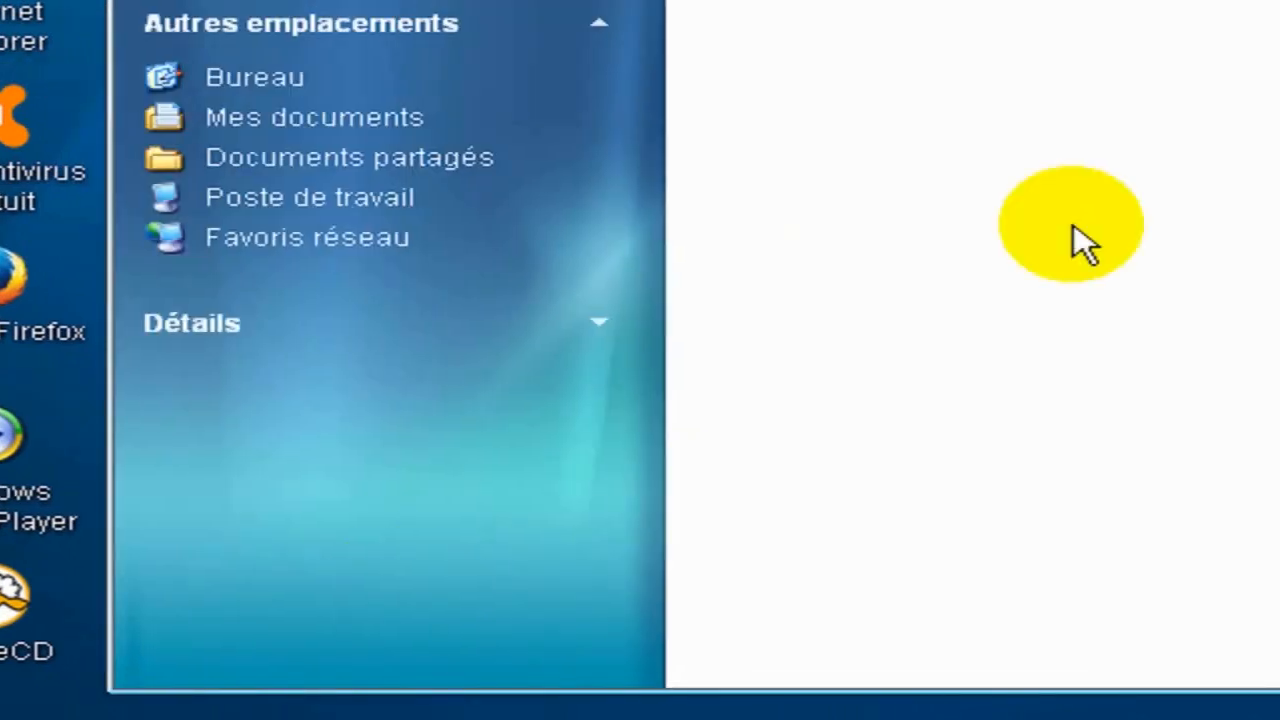
pyautogui.doubleClick(816, 185)
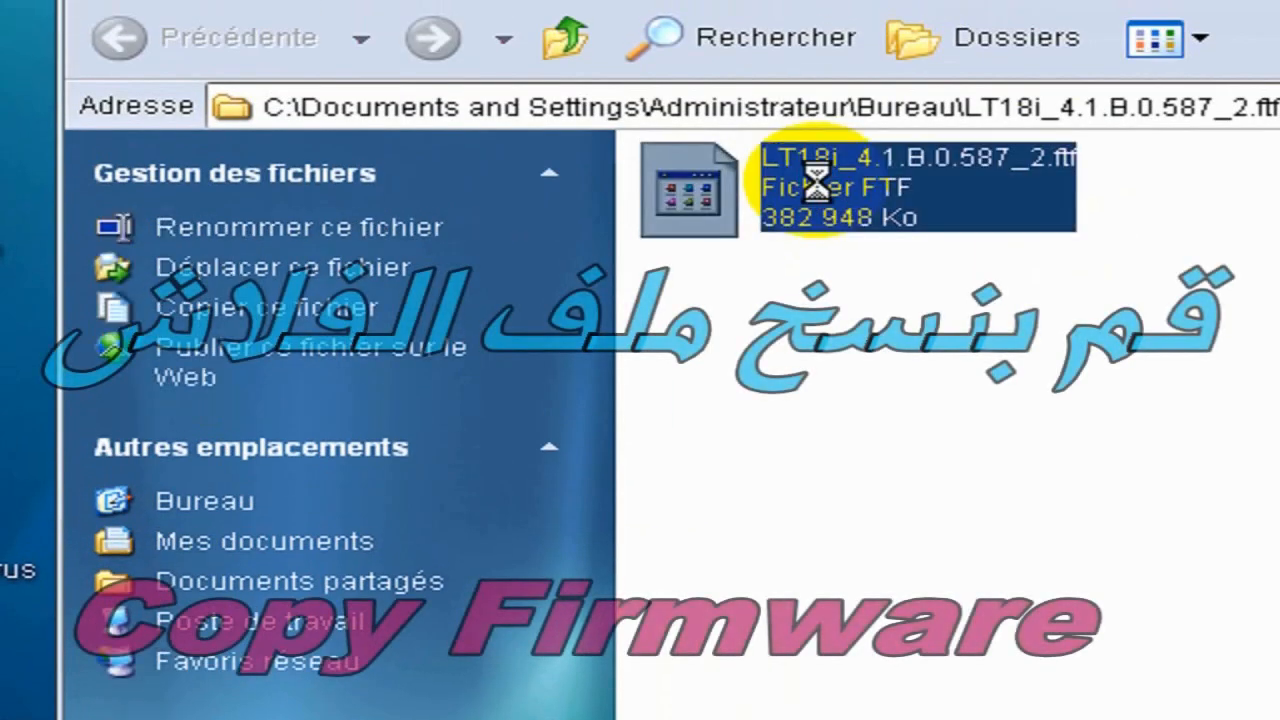
pyautogui.rightClick(816, 185)
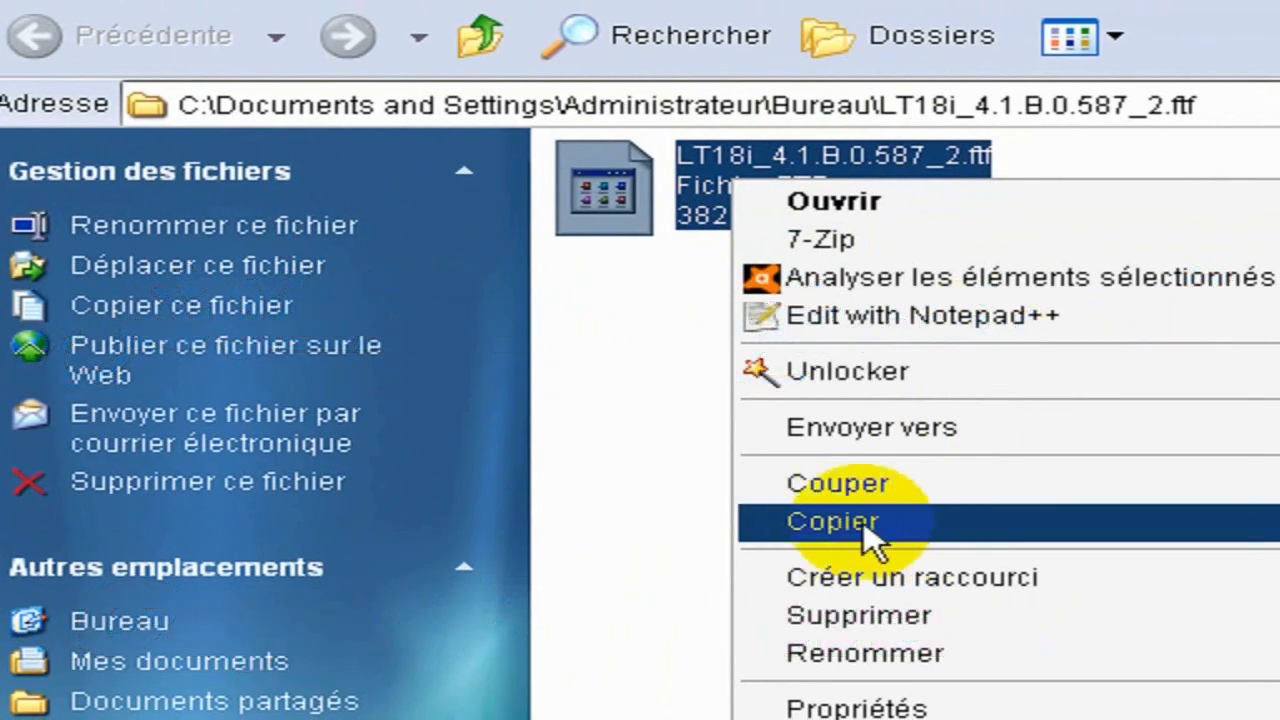
pyautogui.click(866, 535)
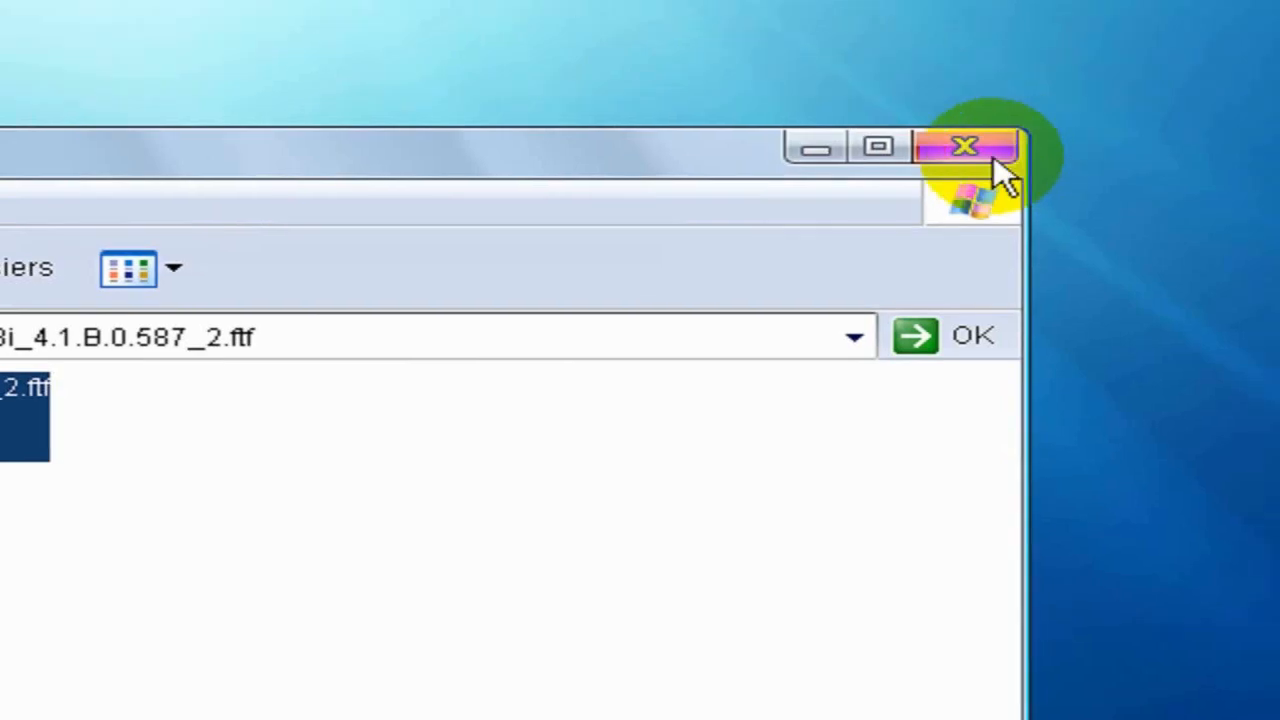
pyautogui.click(1091, 49)
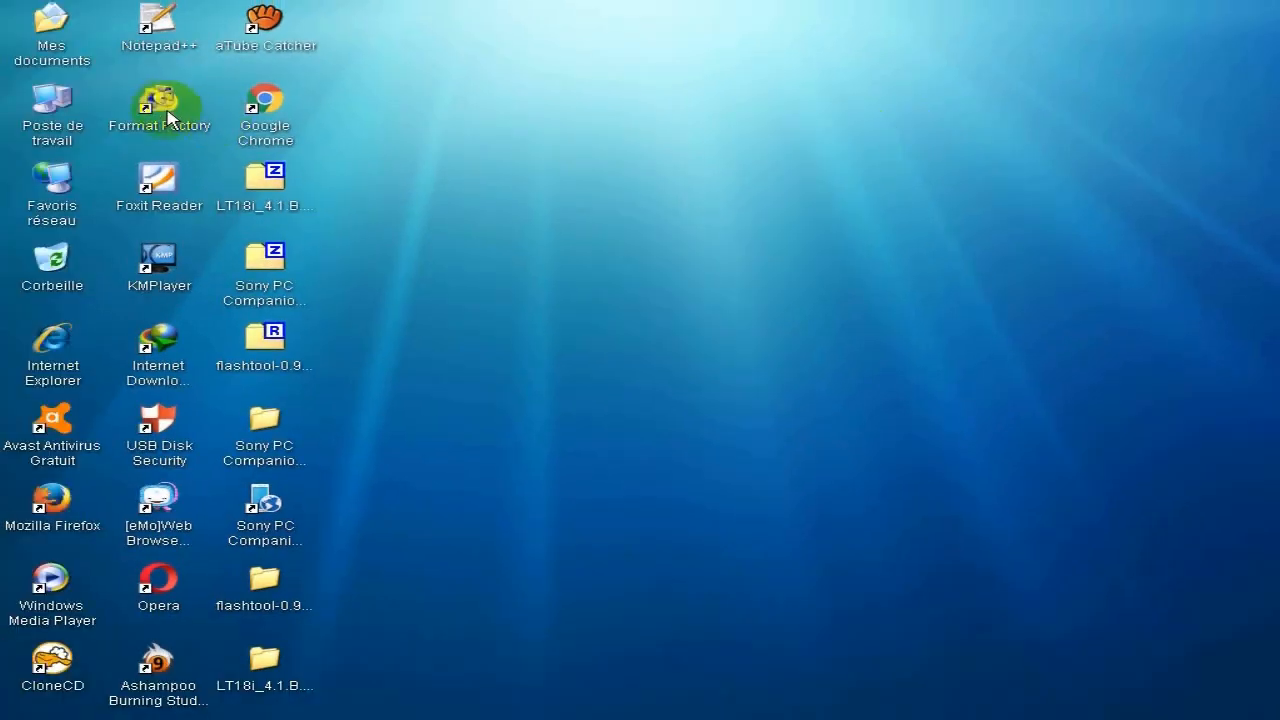
# Open the firmwares folder inside Flashtool on Disque local (C:) from Poste de travail.
pyautogui.doubleClick(54, 104)
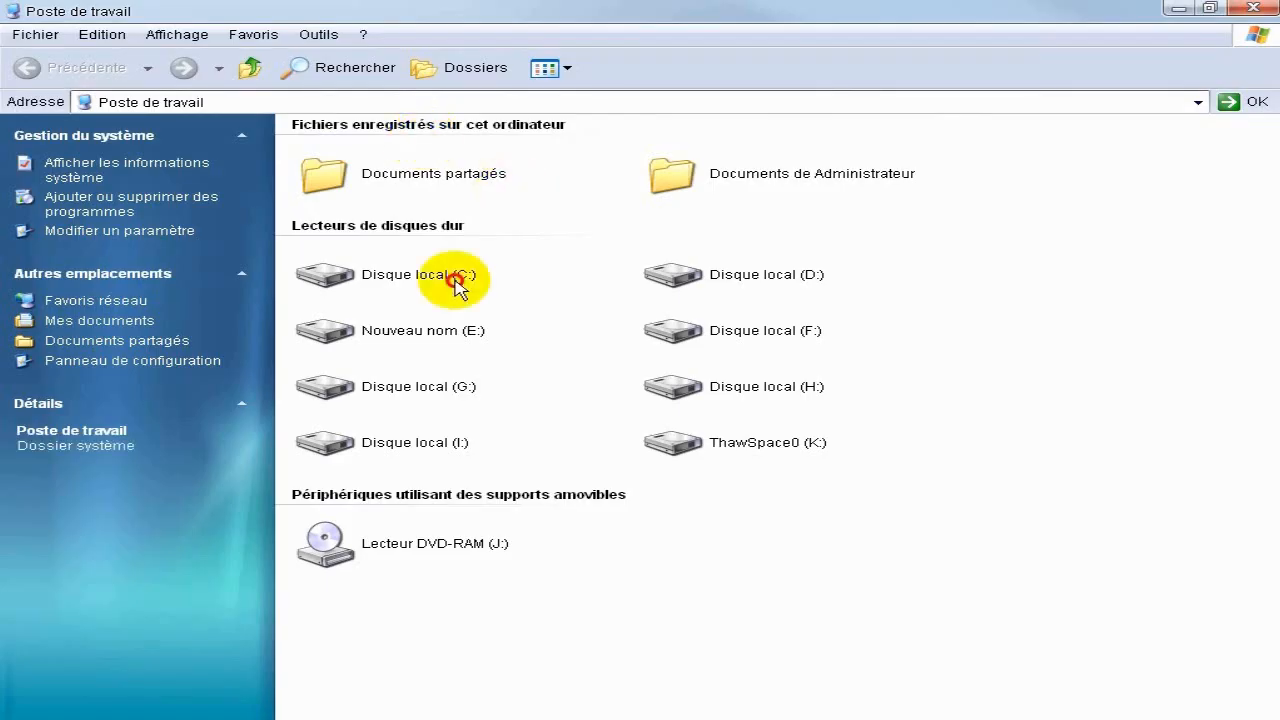
pyautogui.doubleClick(455, 283)
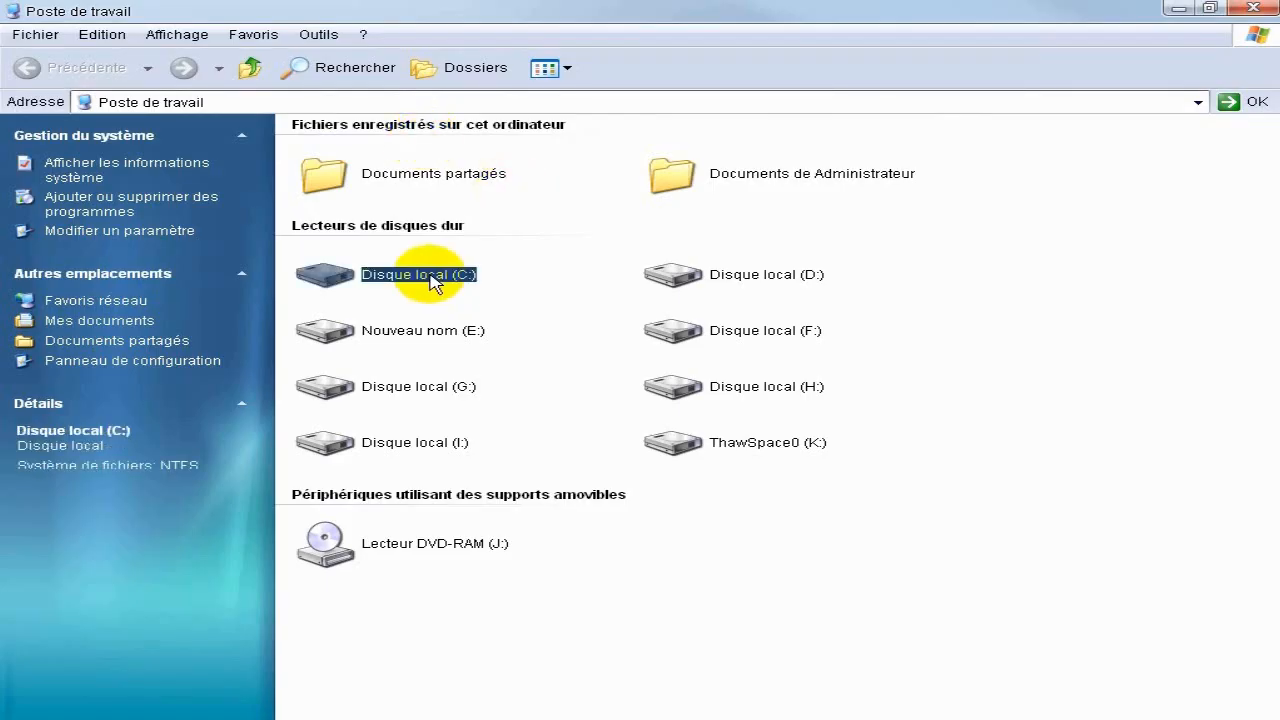
pyautogui.click(703, 208)
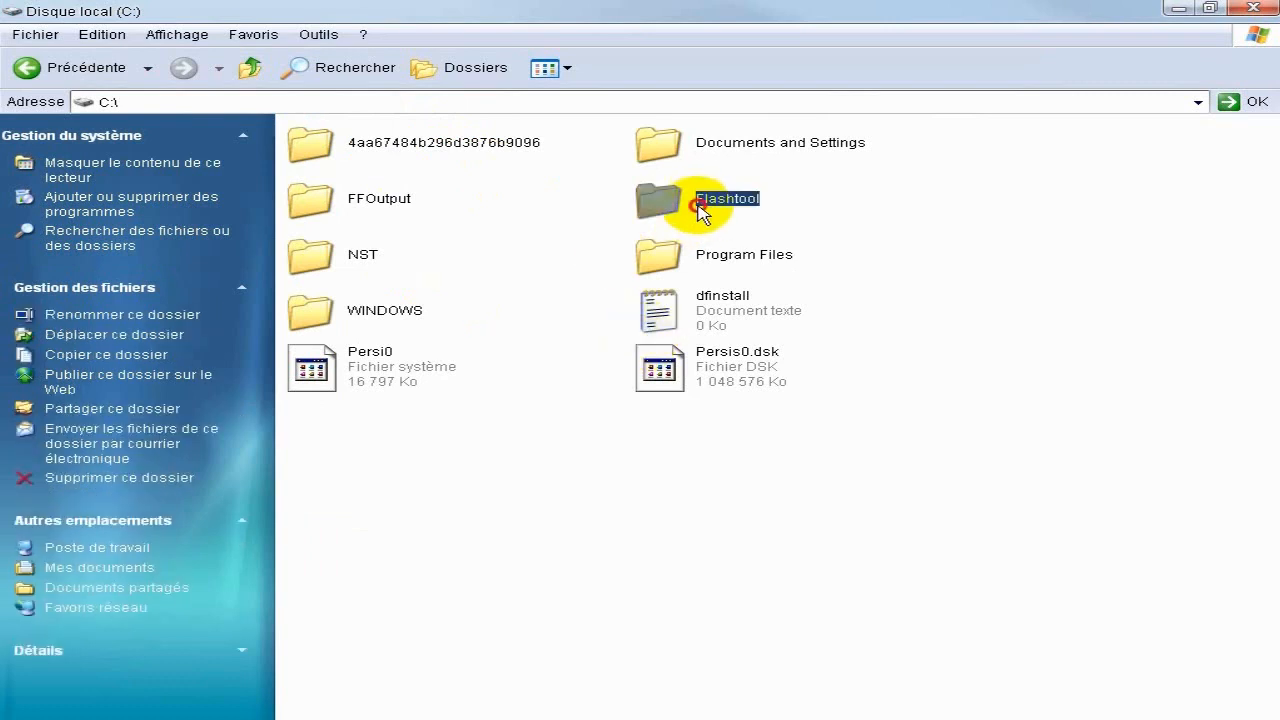
pyautogui.doubleClick(703, 205)
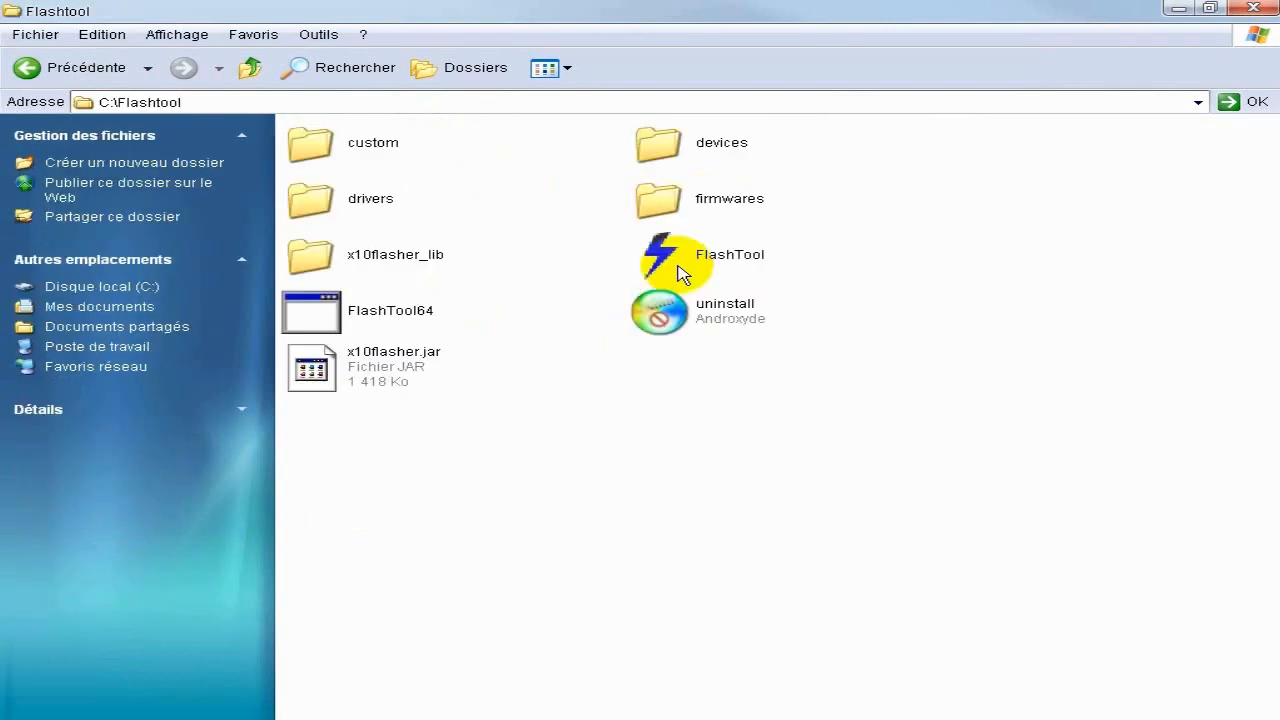
pyautogui.click(714, 206)
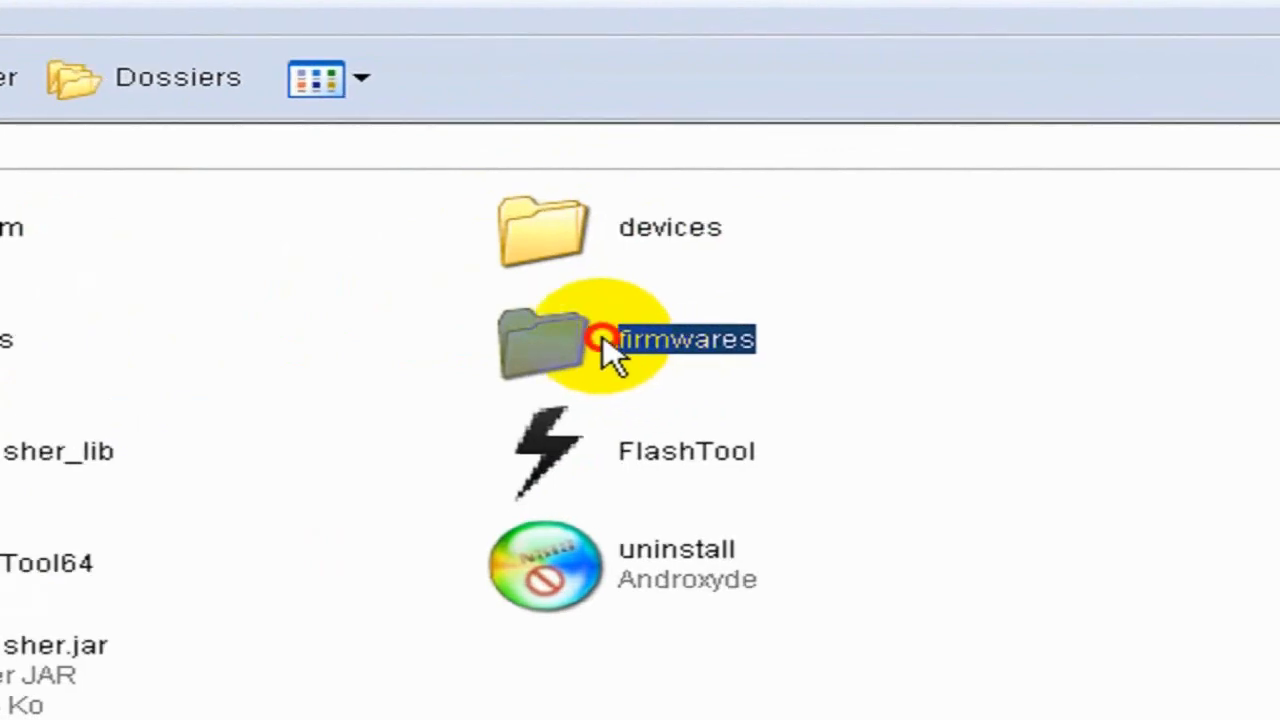
pyautogui.doubleClick(605, 345)
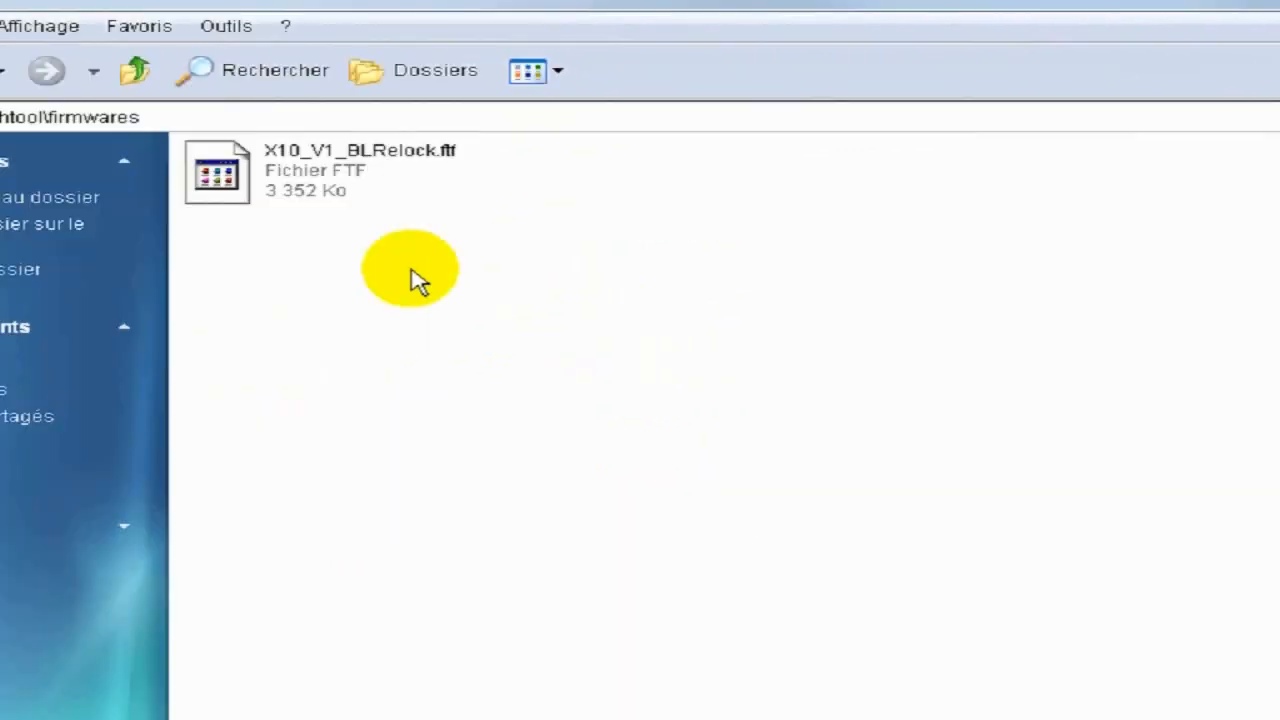
# Delete the X10_V1_BLRelock.ftf file from the firmwares folder and confirm the deletion.
pyautogui.click(378, 153)
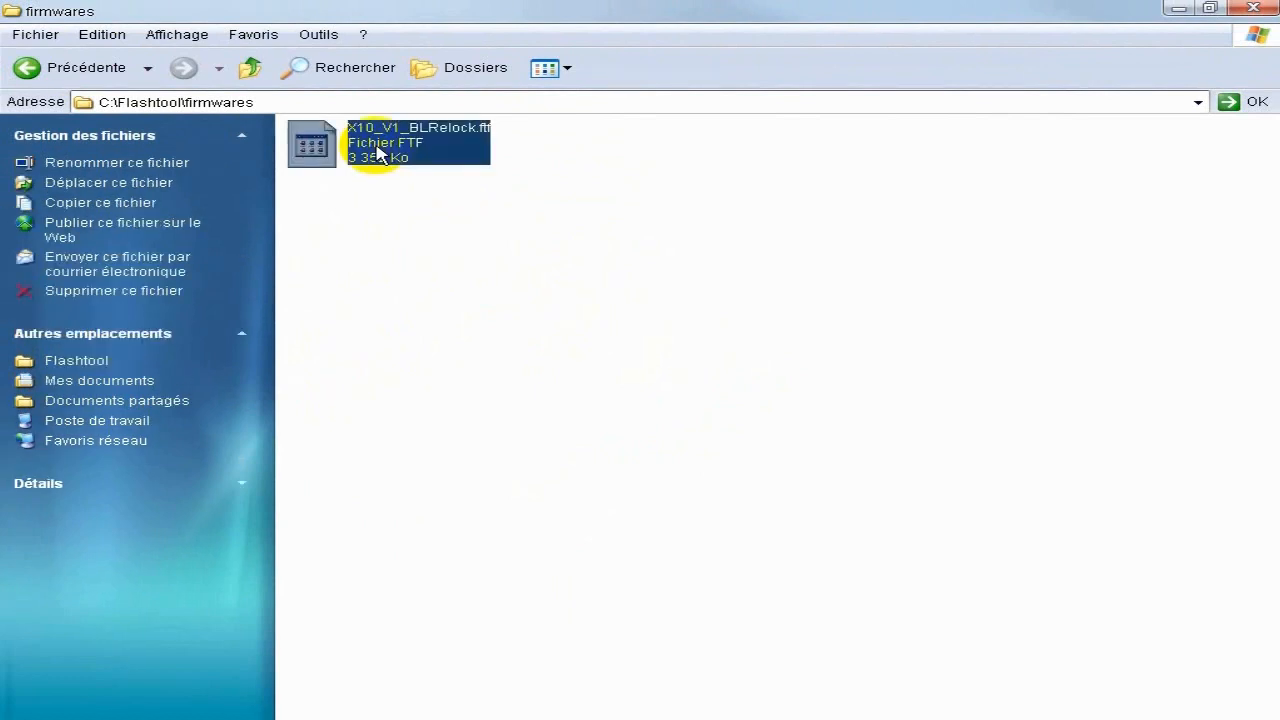
pyautogui.press('Delete')
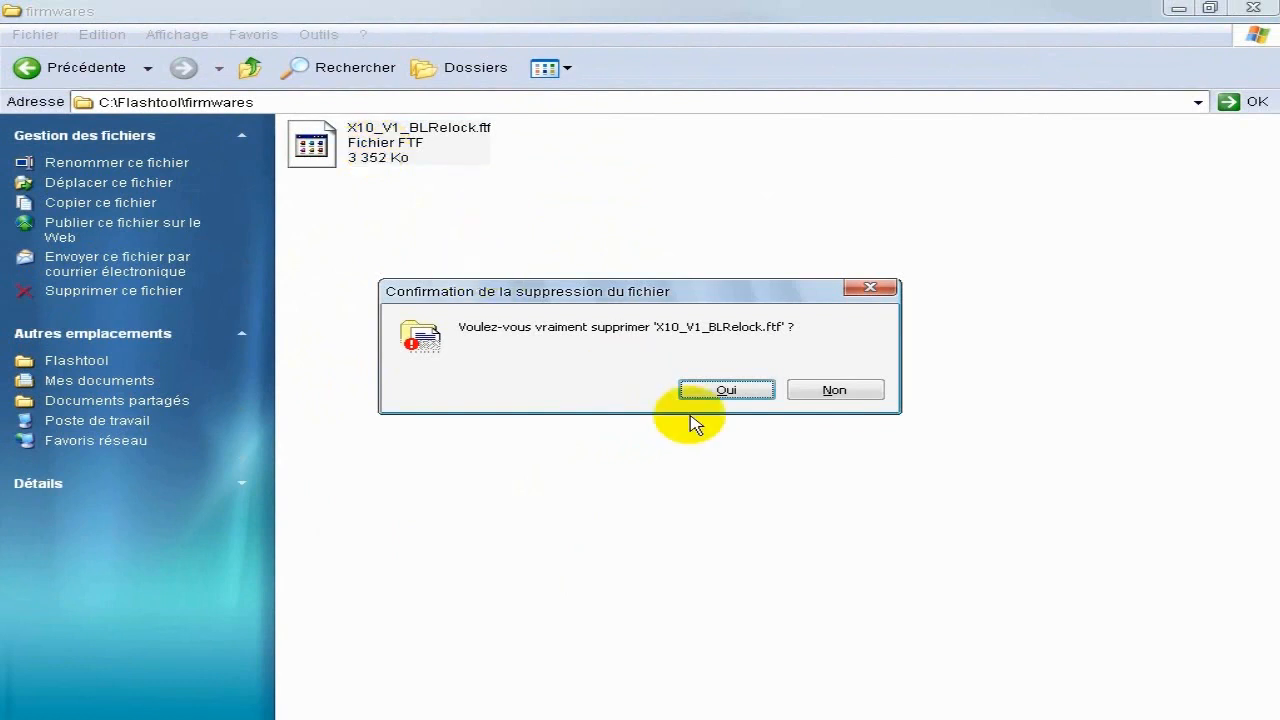
pyautogui.click(722, 392)
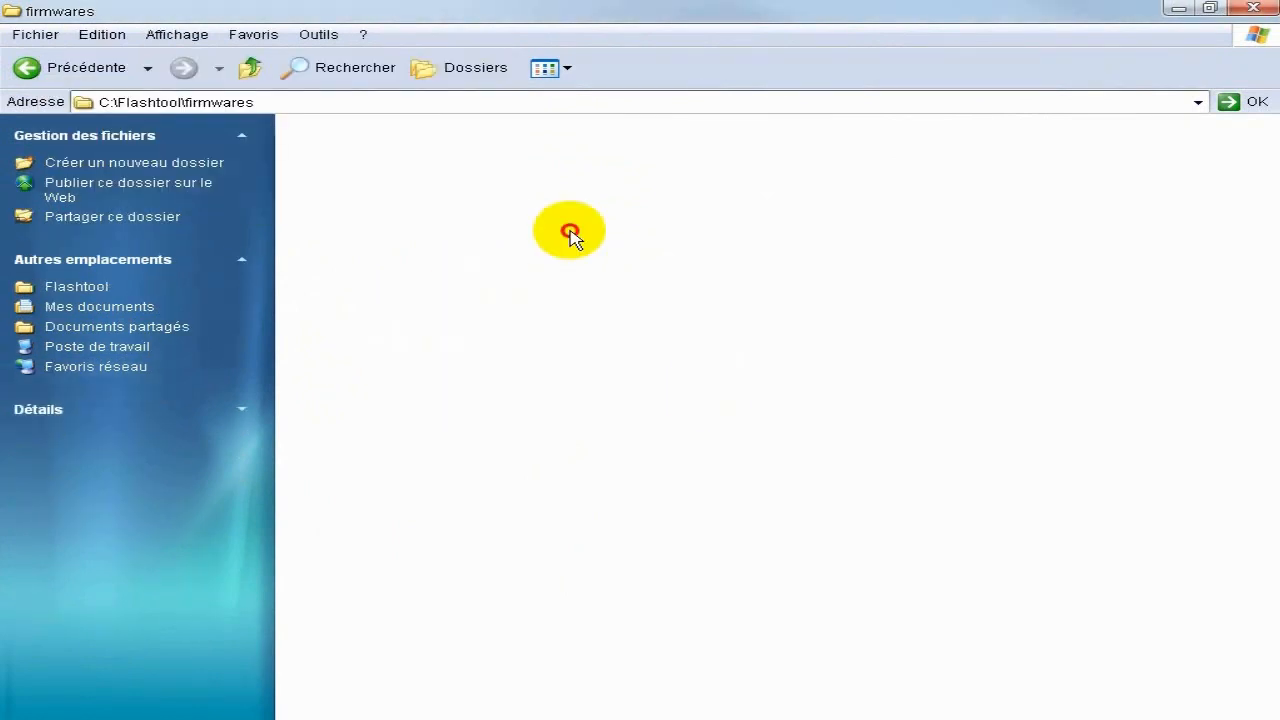
# Paste the copied LT18i firmware file into C:\Flashtool\firmwares.
pyautogui.rightClick(441, 163)
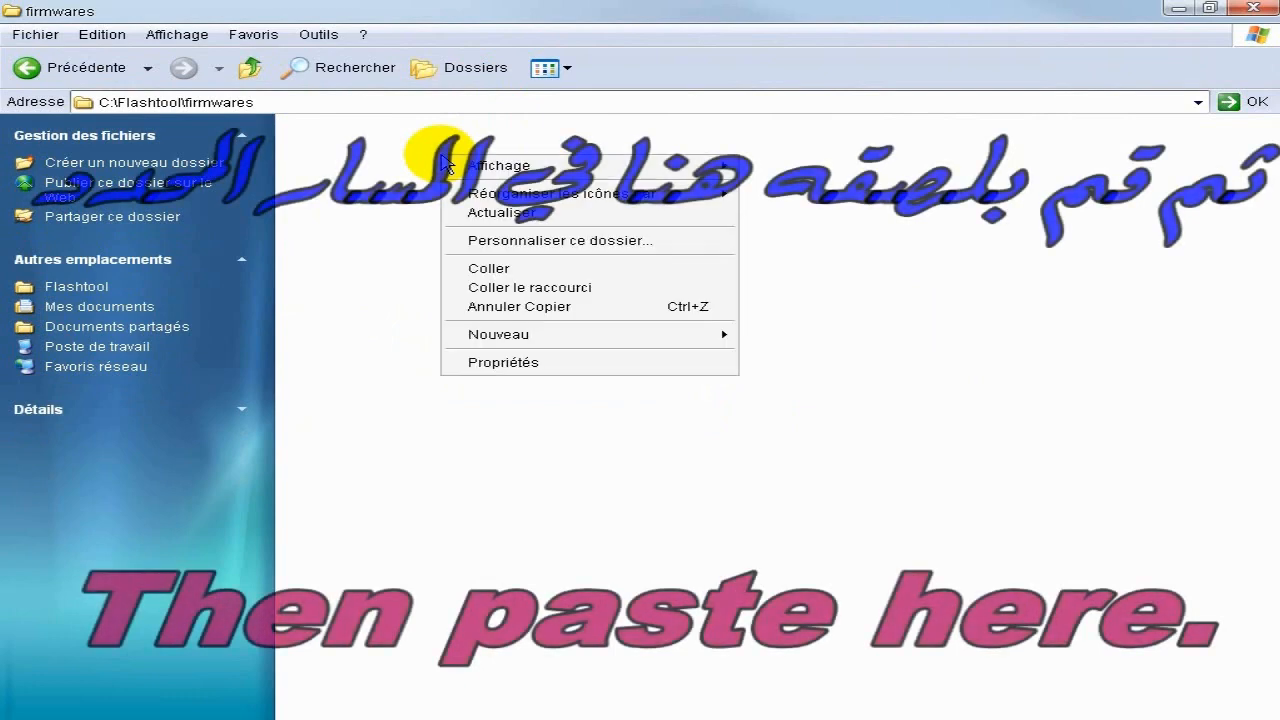
pyautogui.click(511, 270)
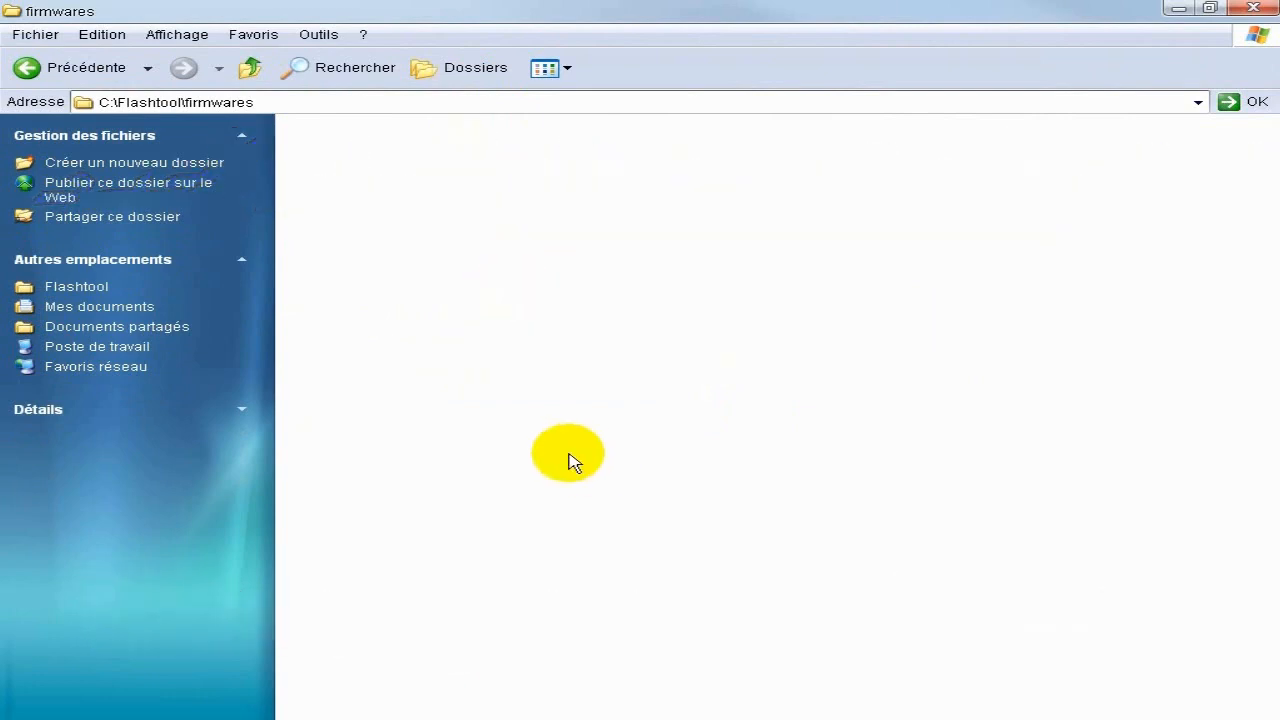
pyautogui.moveTo(345, 78); pyautogui.dragTo(683, 296)
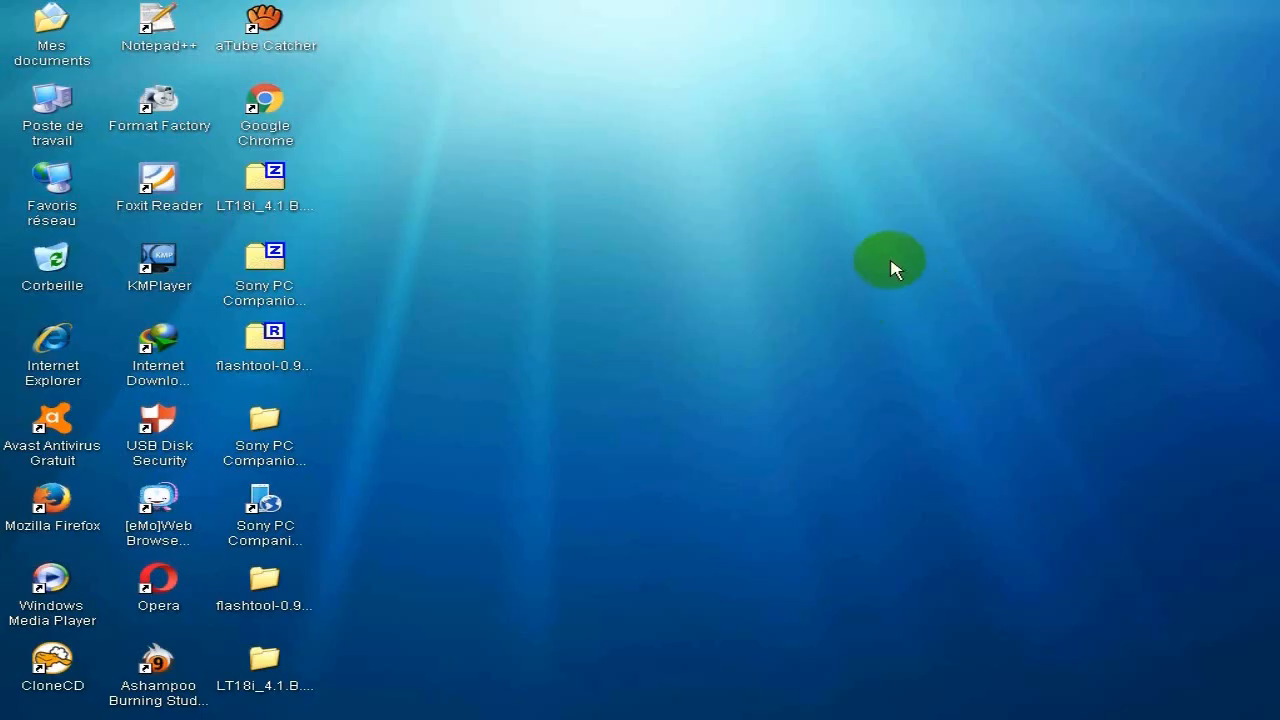
# Open the Flashtool folder on Disque local (C:) from Poste de travail and restore its window to a smaller size.
pyautogui.doubleClick(52, 100)
pyautogui.doubleClick(423, 274)
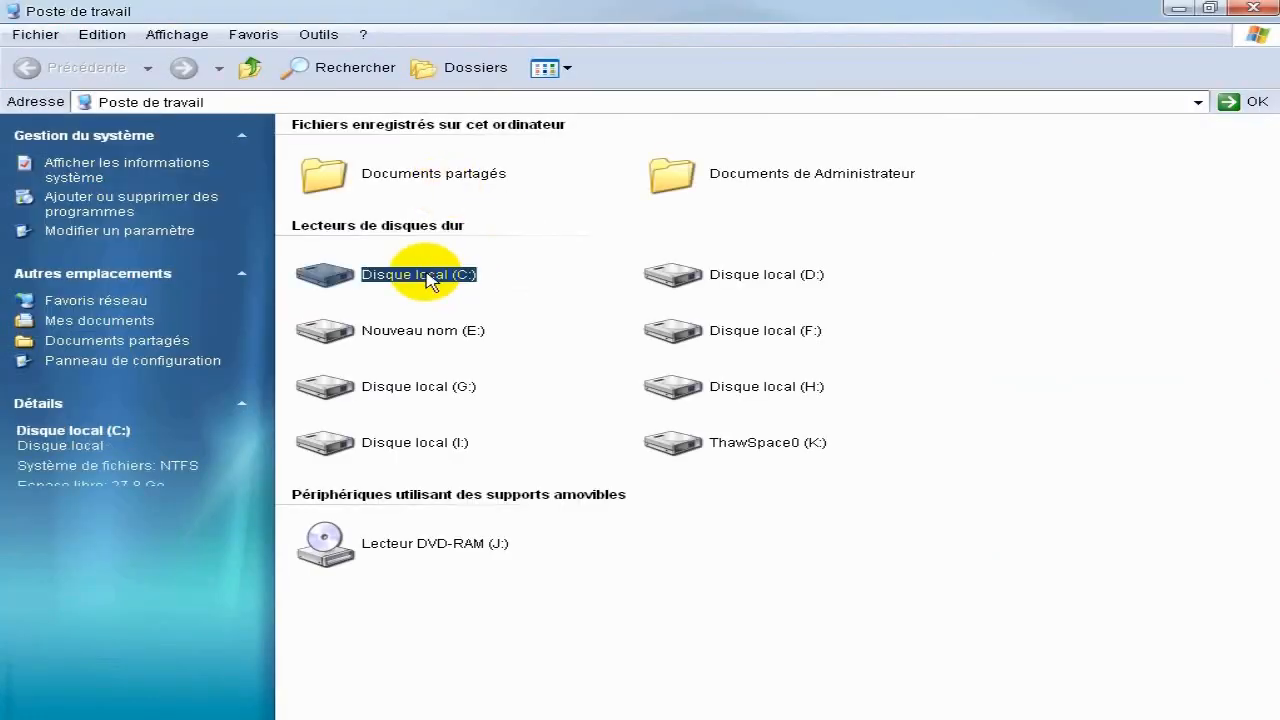
pyautogui.doubleClick(700, 198)
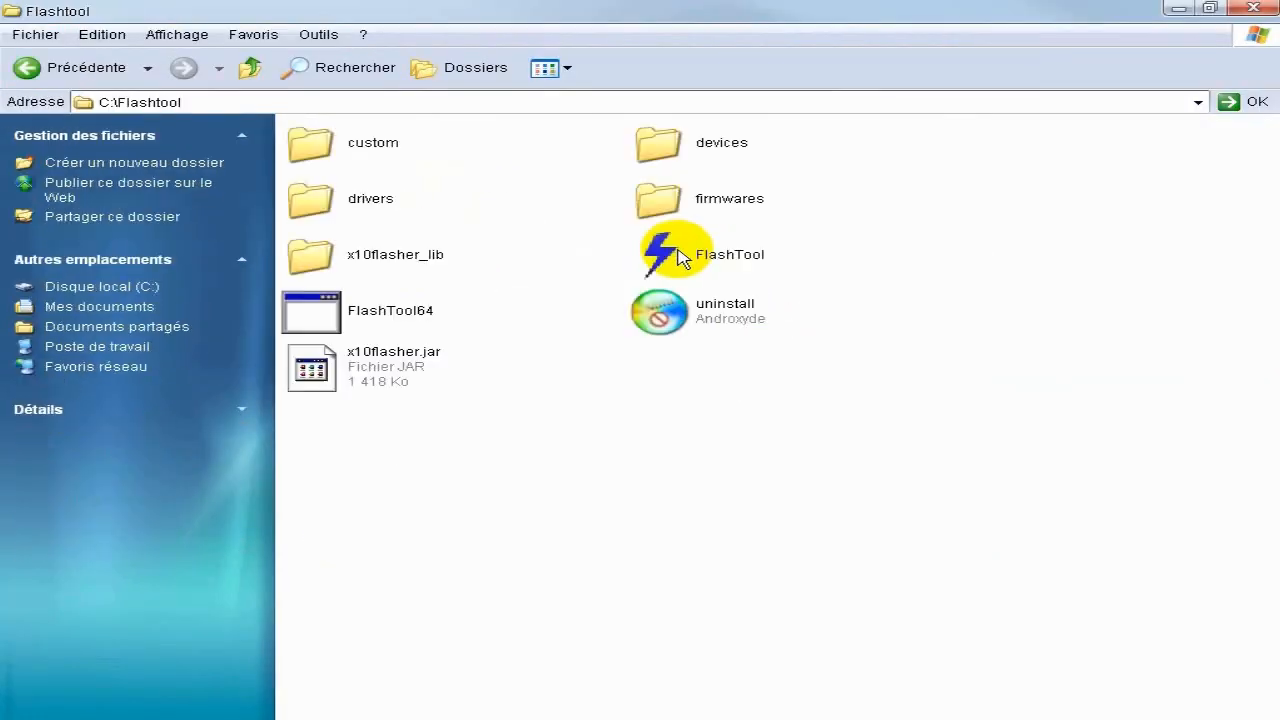
pyautogui.doubleClick(754, 10)
pyautogui.moveTo(540, 42); pyautogui.dragTo(625, 62)
pyautogui.click(828, 306)
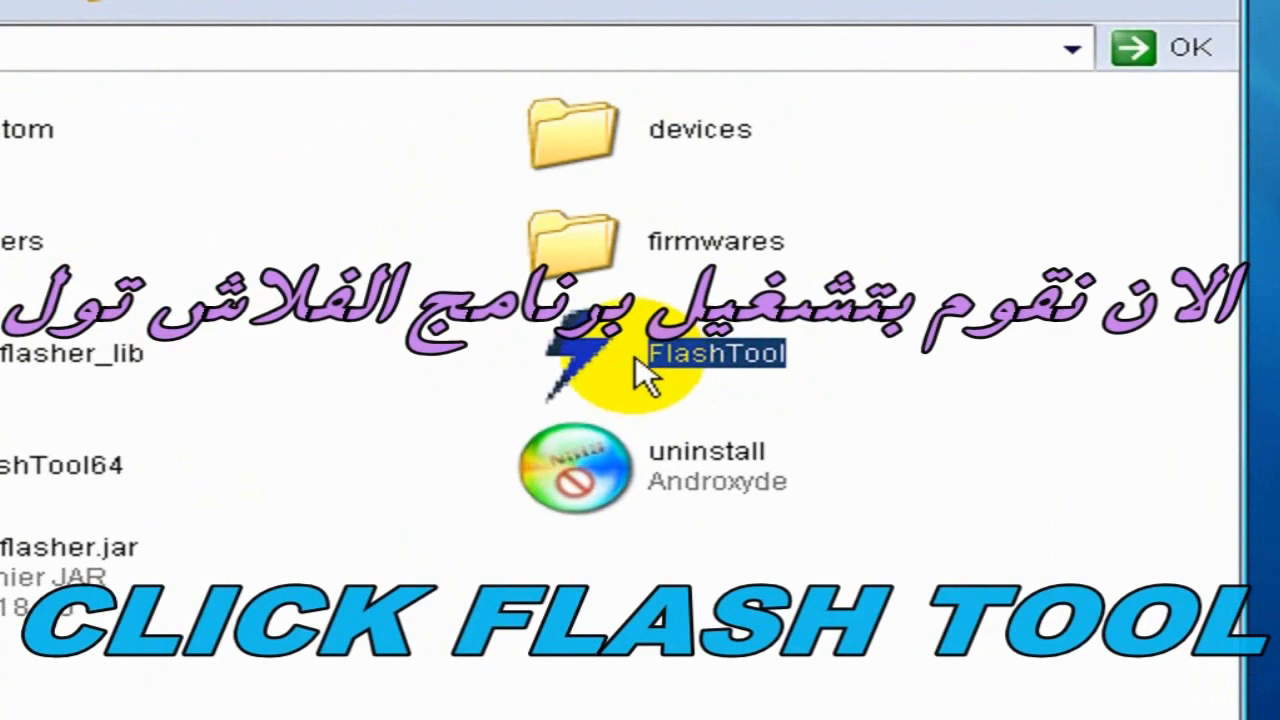
# Launch the 32-bit FlashTool program from C:\Flashtool and close the folder window.
pyautogui.doubleClick(645, 377)
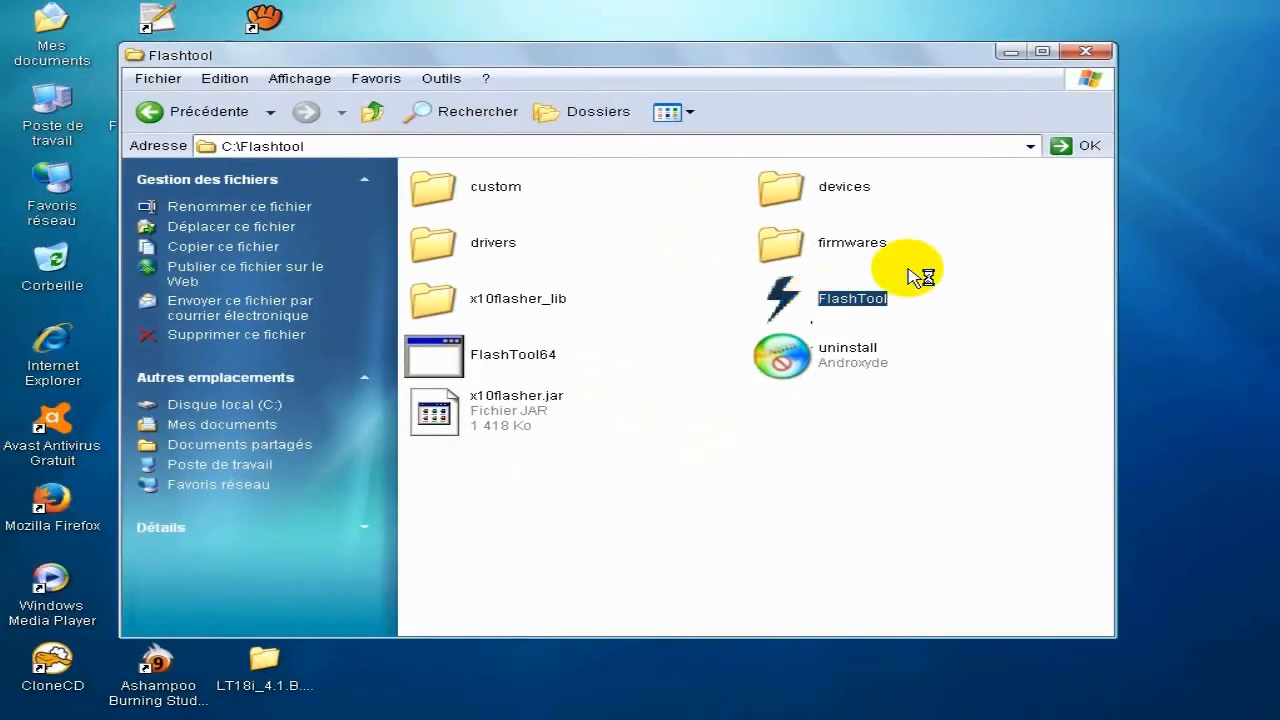
pyautogui.click(1086, 52)
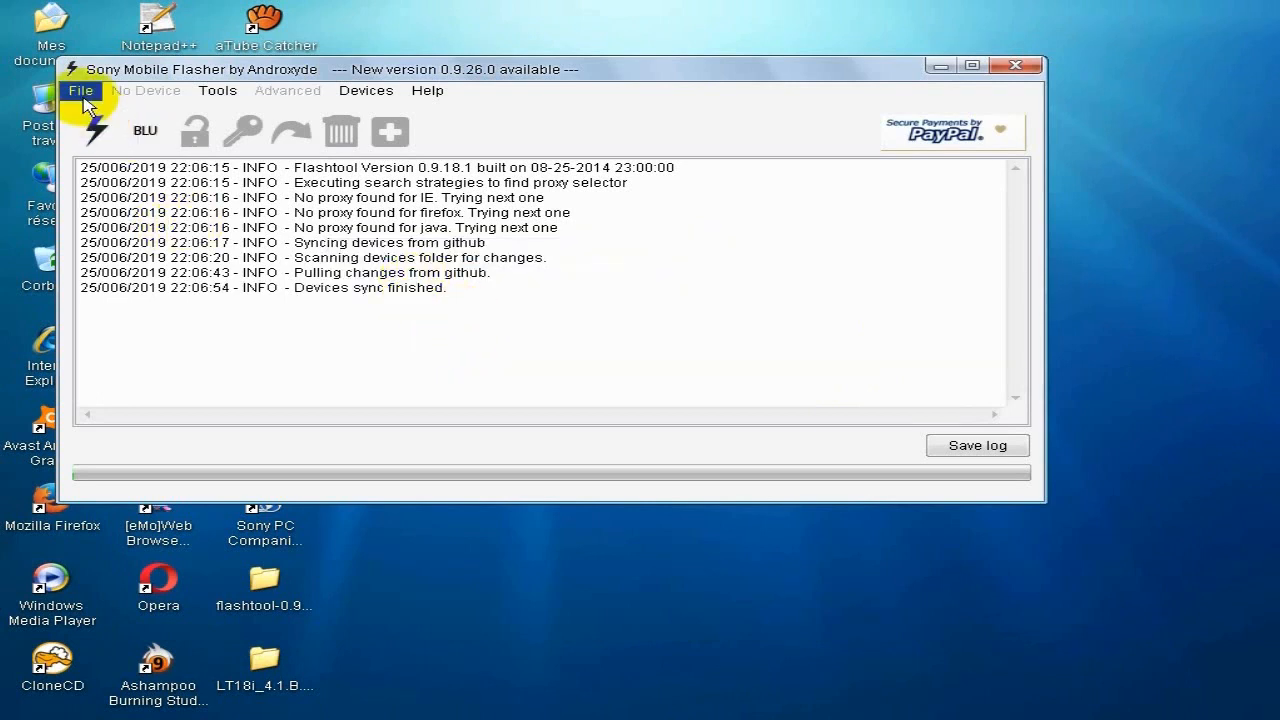
# Start flashing a device in Sony Mobile Flasher with Flashmode as the boot mode.
pyautogui.moveTo(160, 70); pyautogui.dragTo(256, 135)
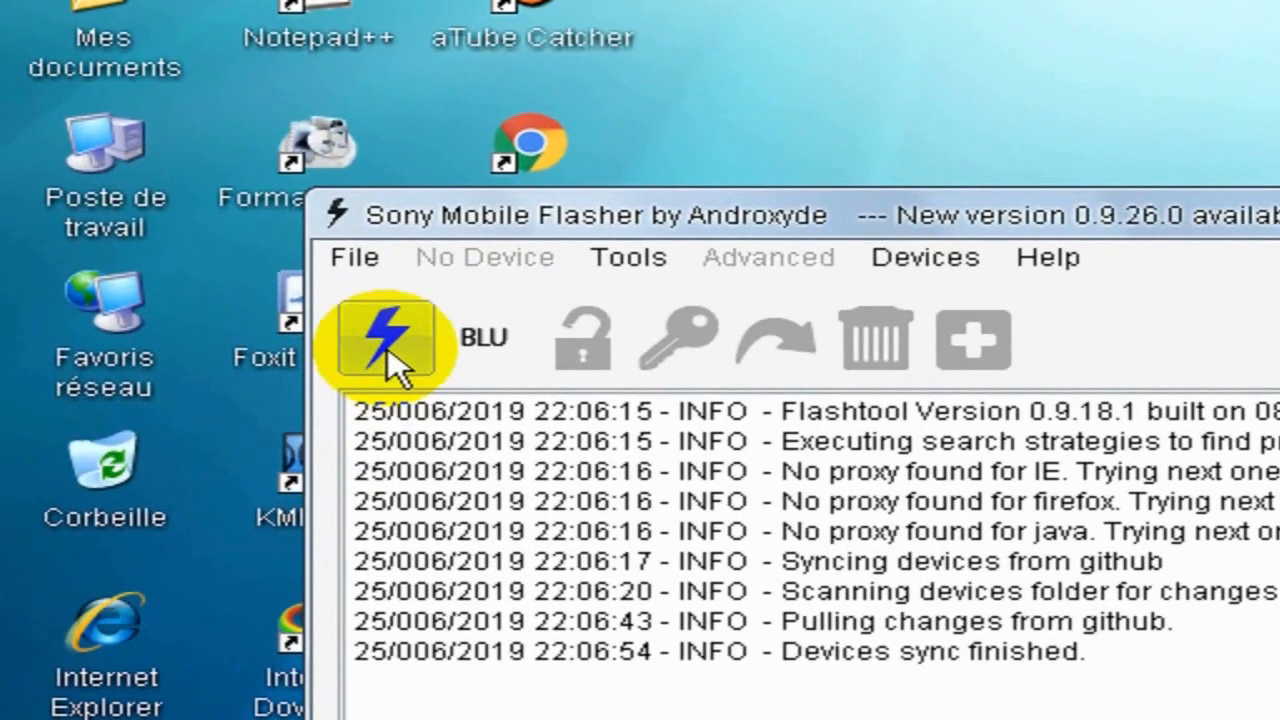
pyautogui.click(388, 349)
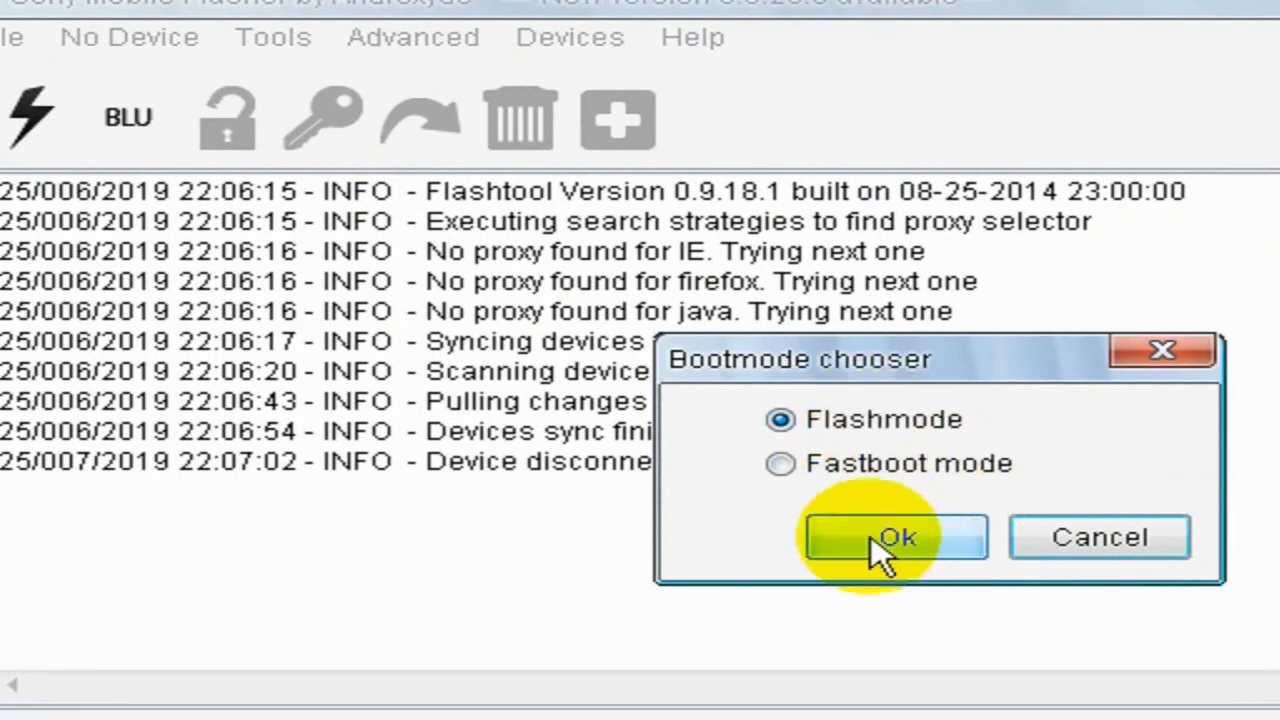
pyautogui.click(885, 589)
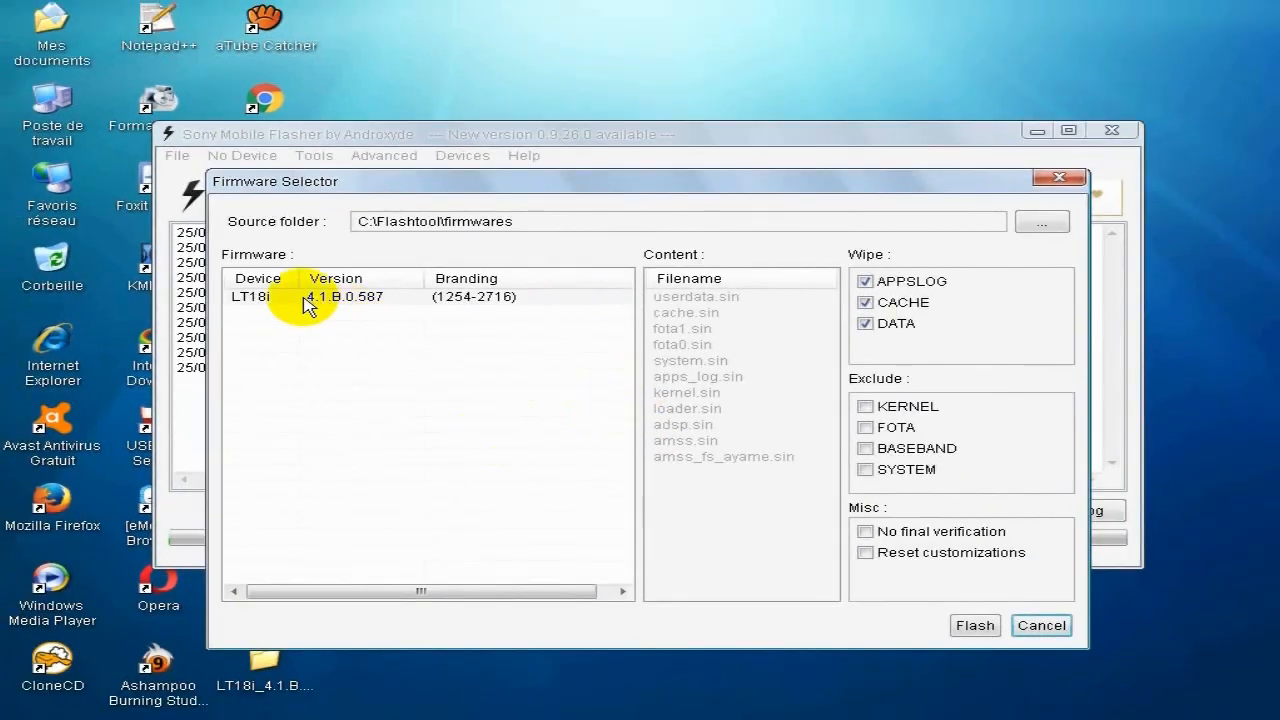
# Flash the LT18i 4.1.B.0.587 firmware with APPSLOG, CACHE and DATA wiped, and check the preparation entry in the log.
pyautogui.click(390, 300)
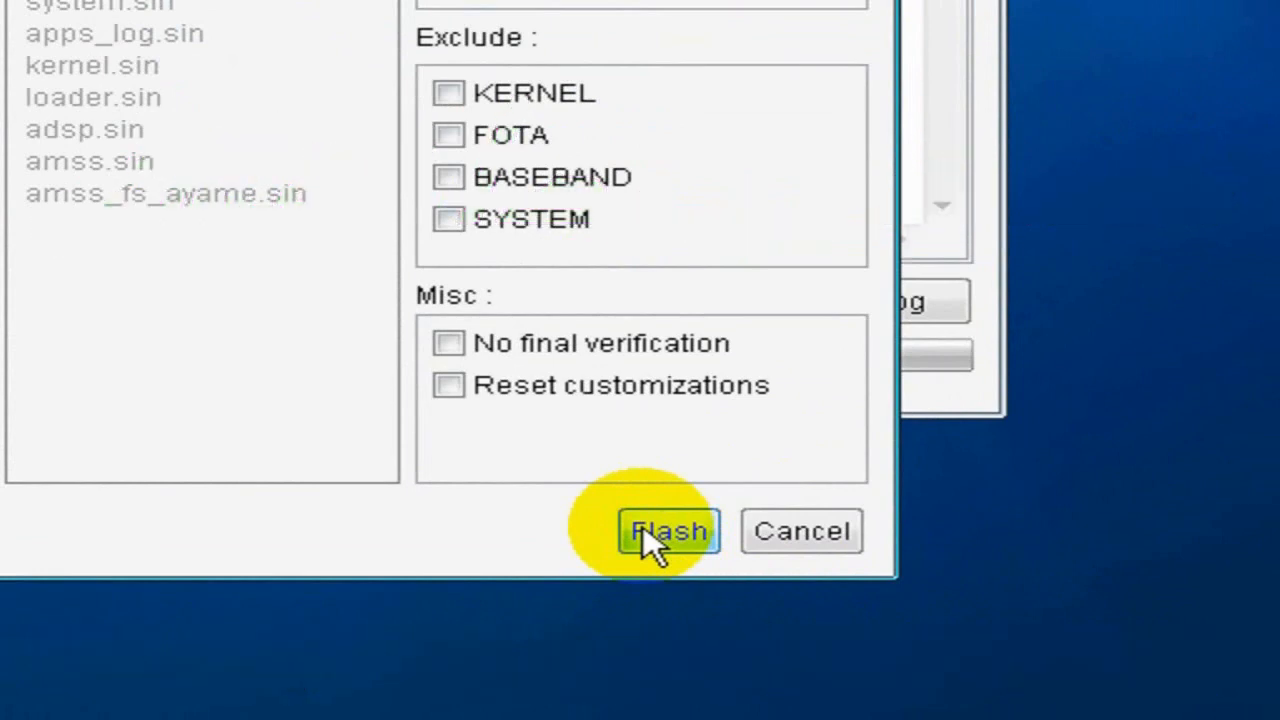
pyautogui.click(645, 530)
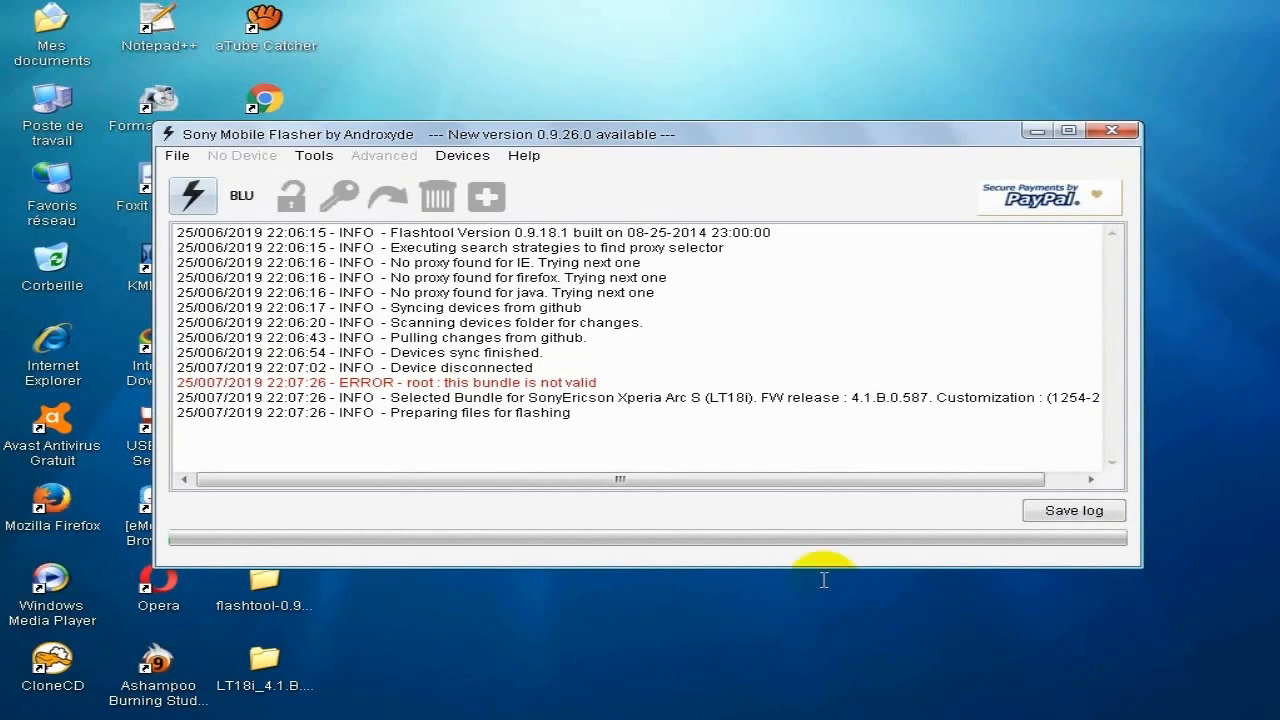
pyautogui.moveTo(391, 413); pyautogui.dragTo(562, 420)
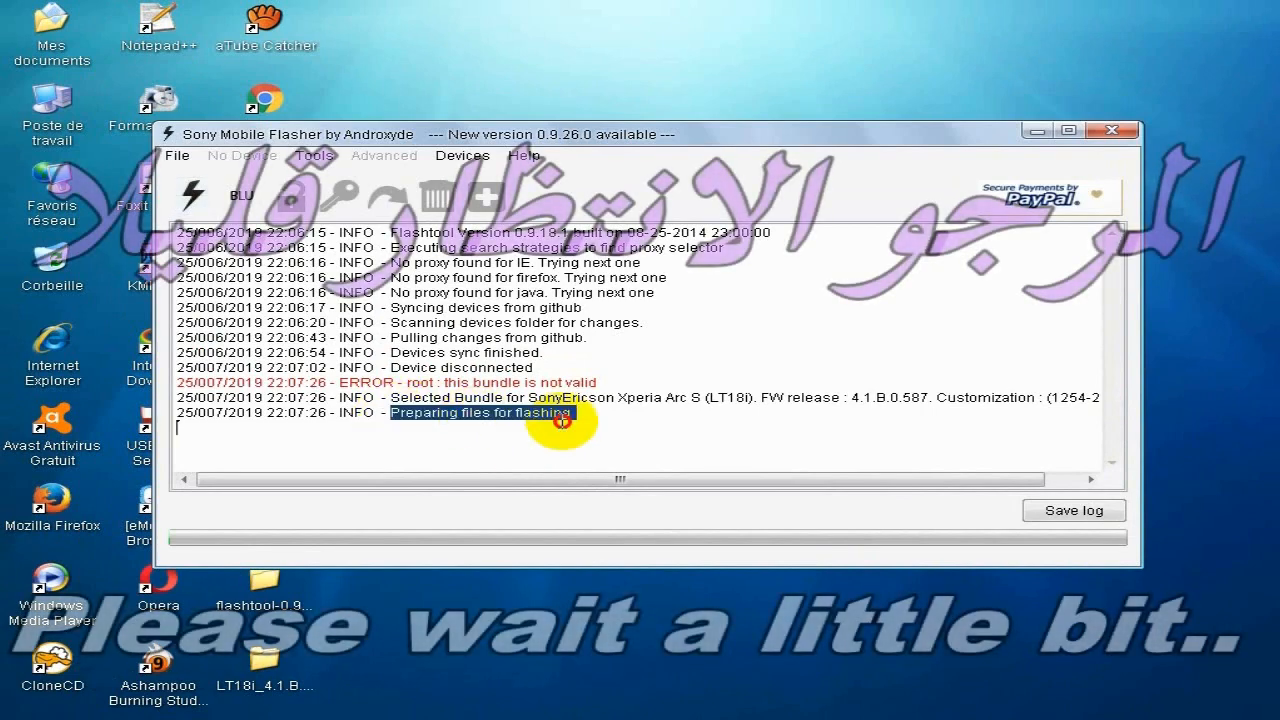
pyautogui.click(578, 418)
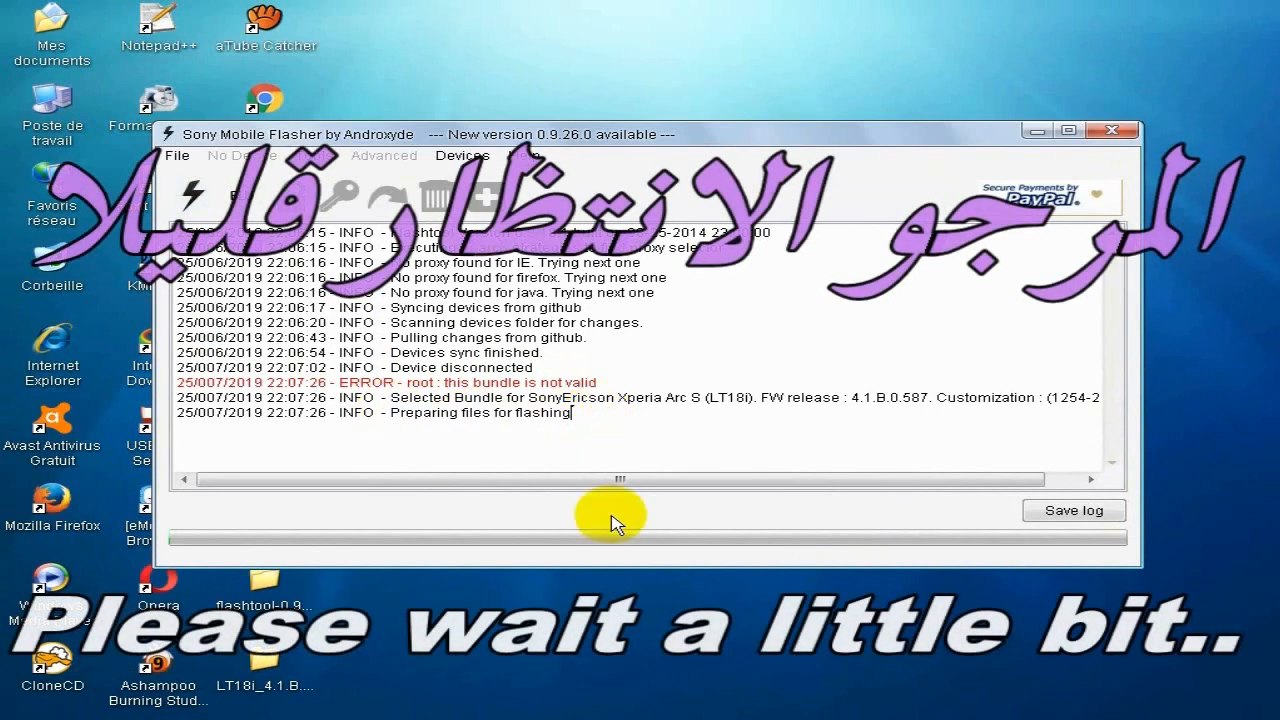